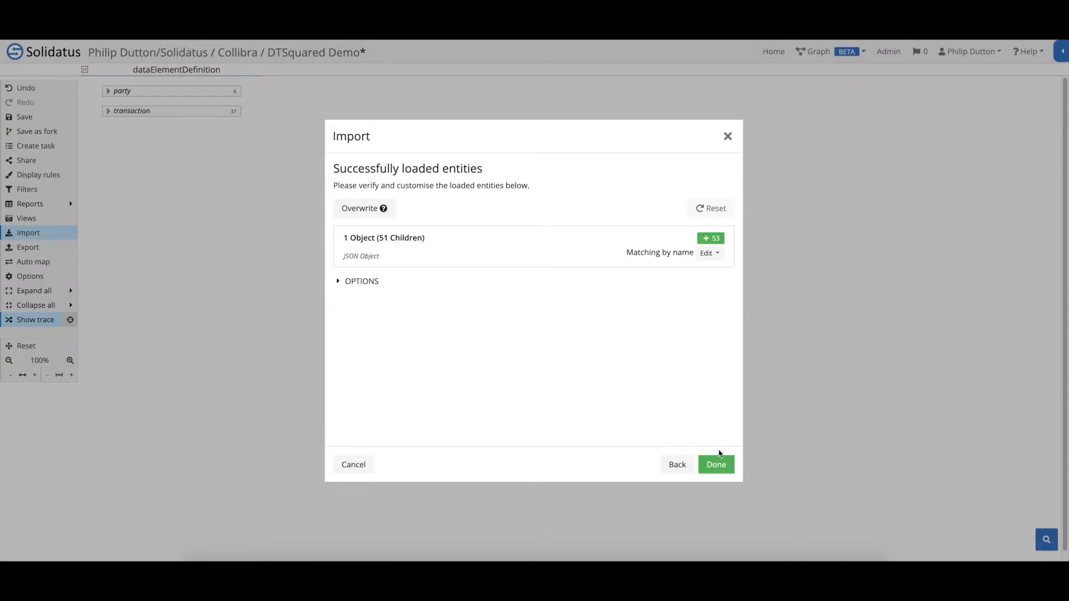
Load the Database tables as a JSON Object layer, then begin a second import
{"action": "left_click", "coordinate": [716, 467]}
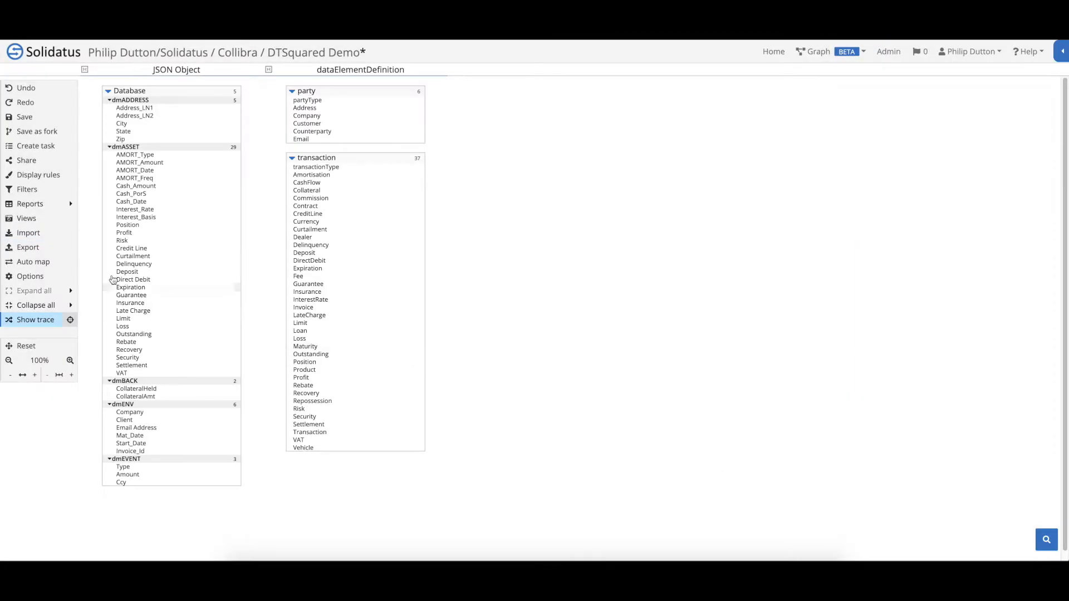
{"action": "left_click", "coordinate": [39, 234]}
Import Data-Enrichment.csv as tabular data and expand the new dmTRAN group
{"action": "left_click", "coordinate": [390, 204]}
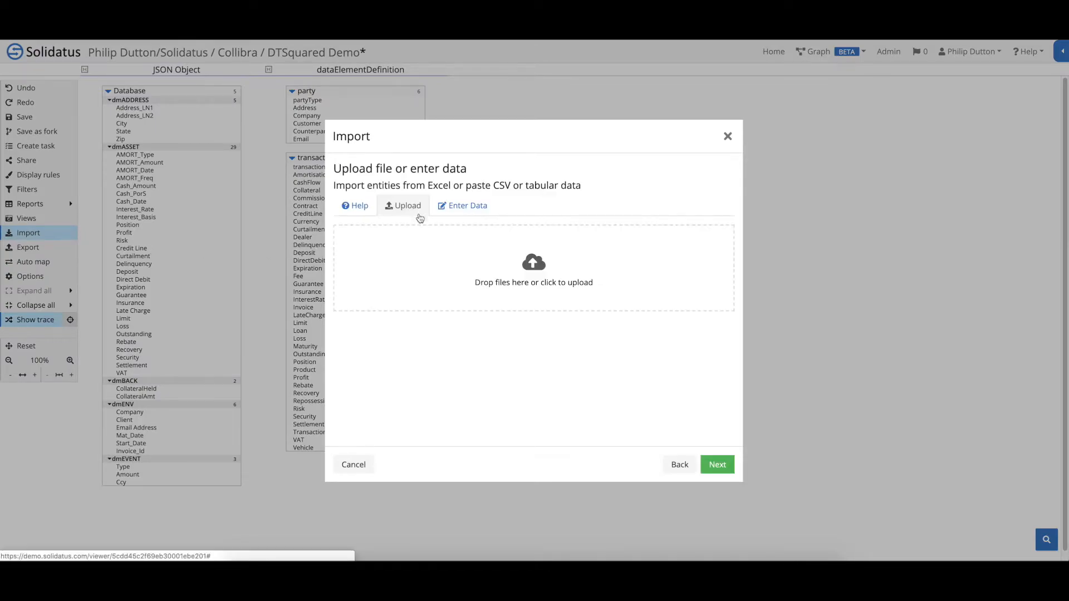
{"action": "left_click", "coordinate": [540, 269]}
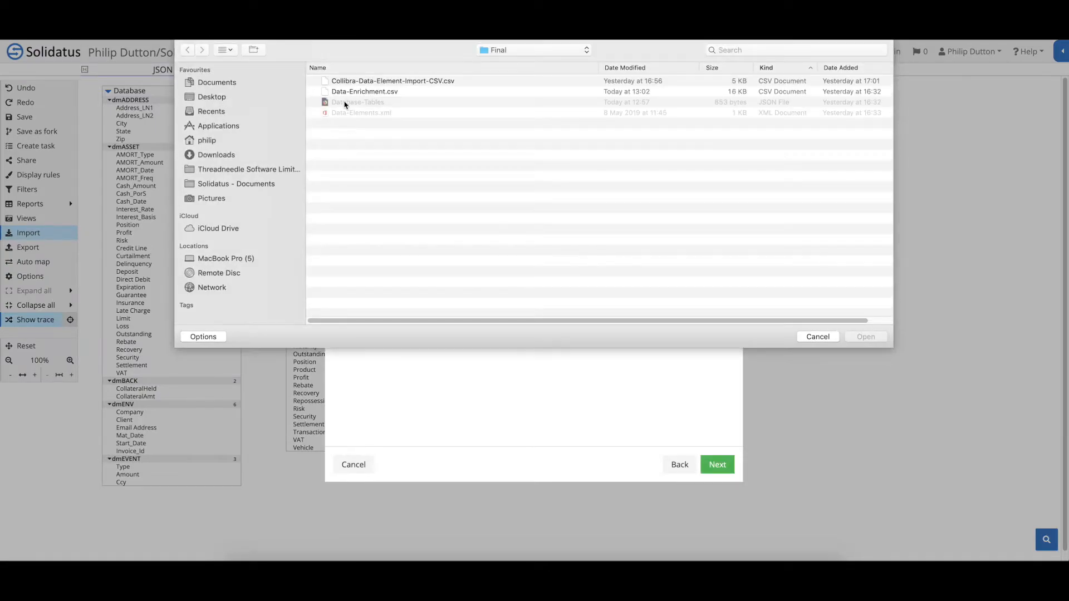
{"action": "left_click", "coordinate": [349, 93]}
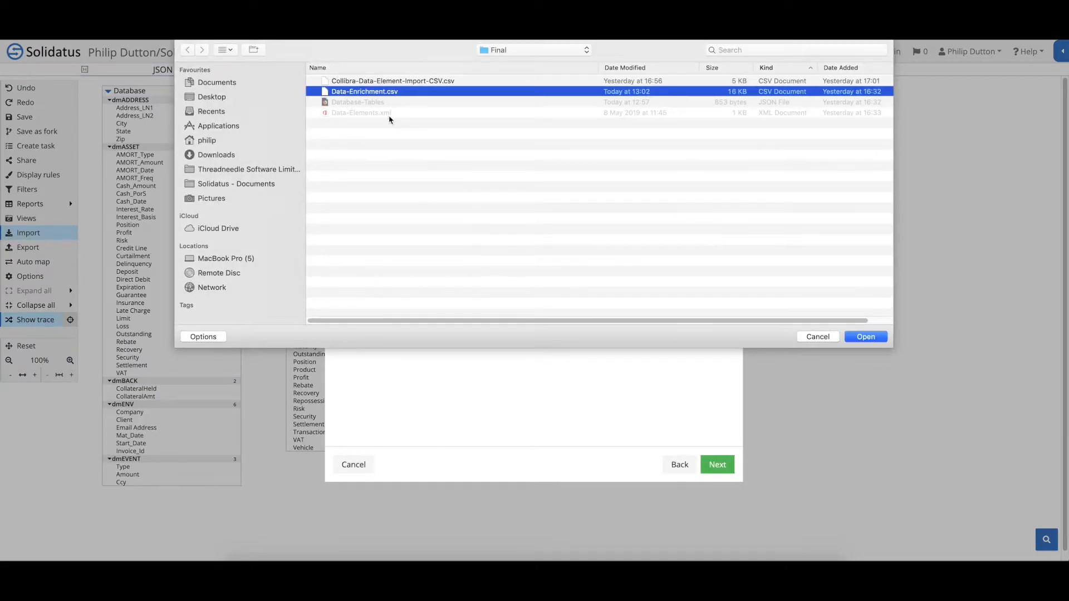
{"action": "left_click", "coordinate": [865, 337]}
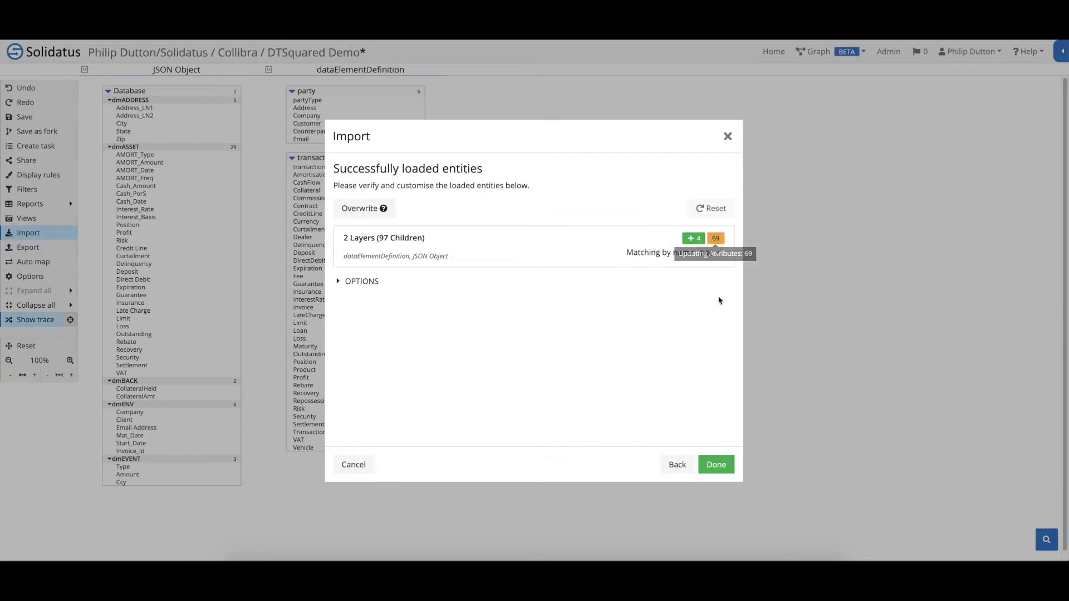
{"action": "left_click", "coordinate": [716, 465]}
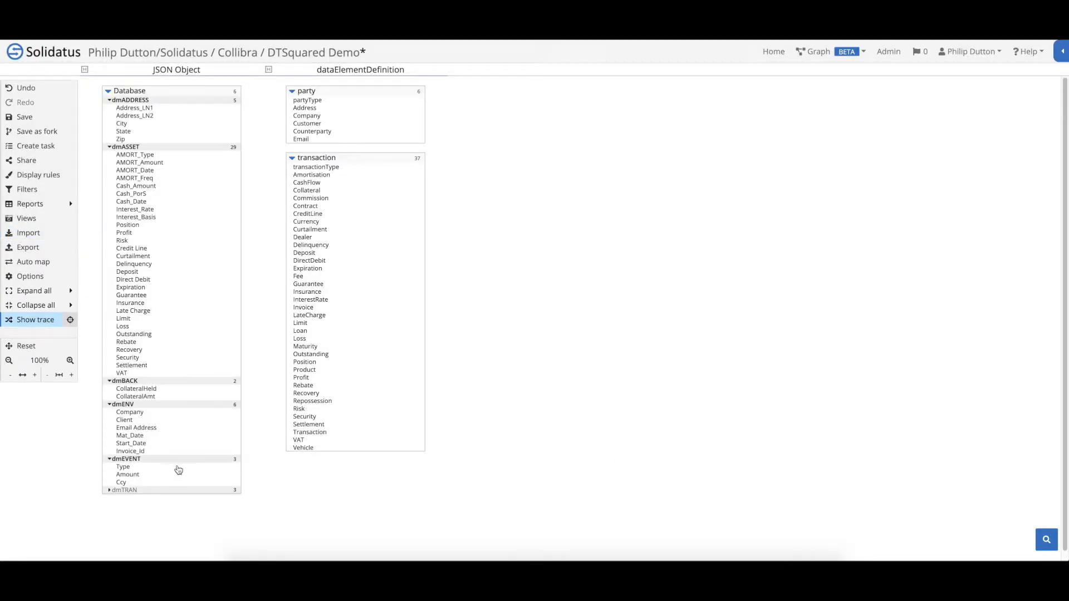
{"action": "left_click", "coordinate": [110, 491]}
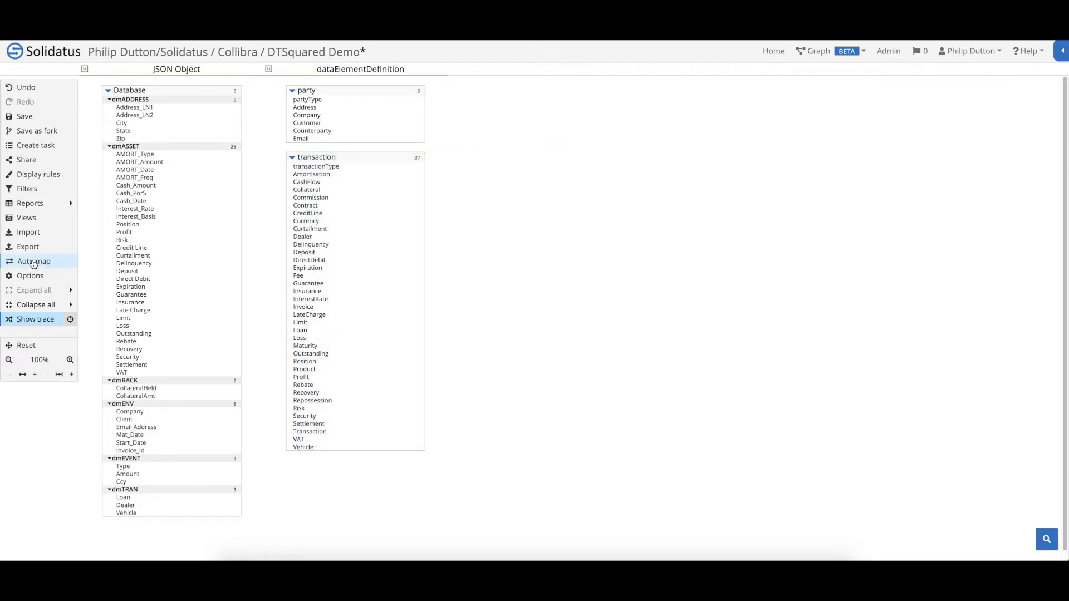
Auto-map JSON Object to dataElementDefinition by name, accepting 20 transaction and 1 party mapping
{"action": "left_click", "coordinate": [35, 262]}
{"action": "left_click", "coordinate": [667, 250]}
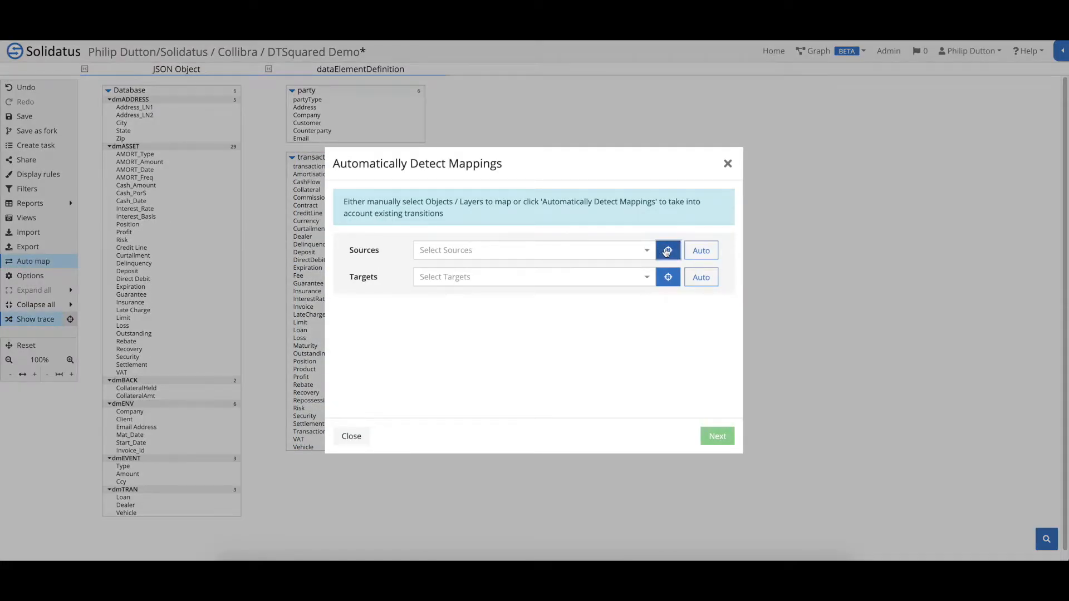
{"action": "left_click", "coordinate": [177, 70]}
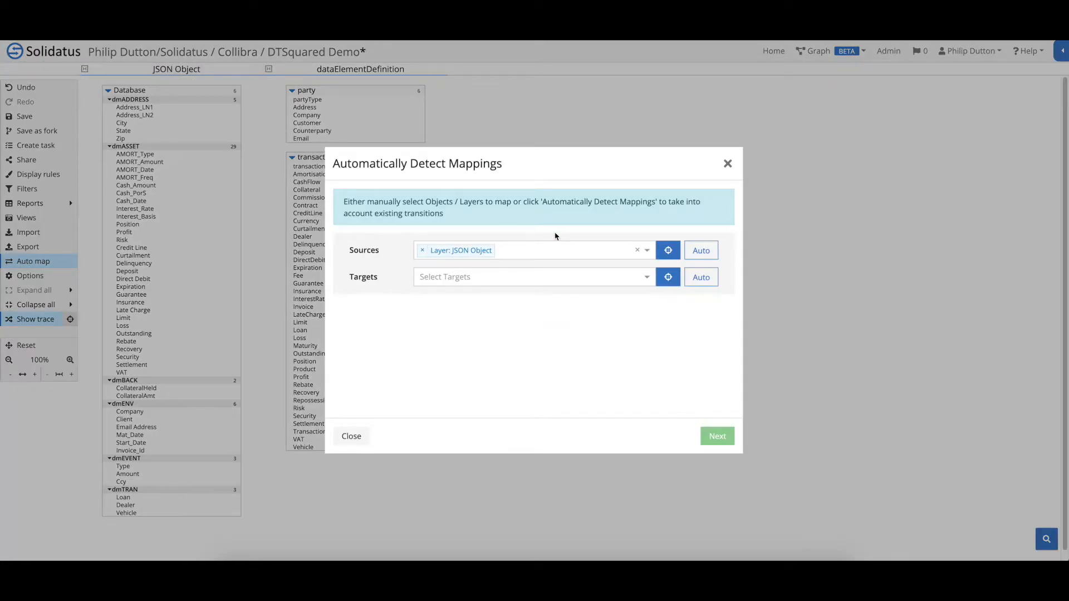
{"action": "left_click", "coordinate": [666, 276]}
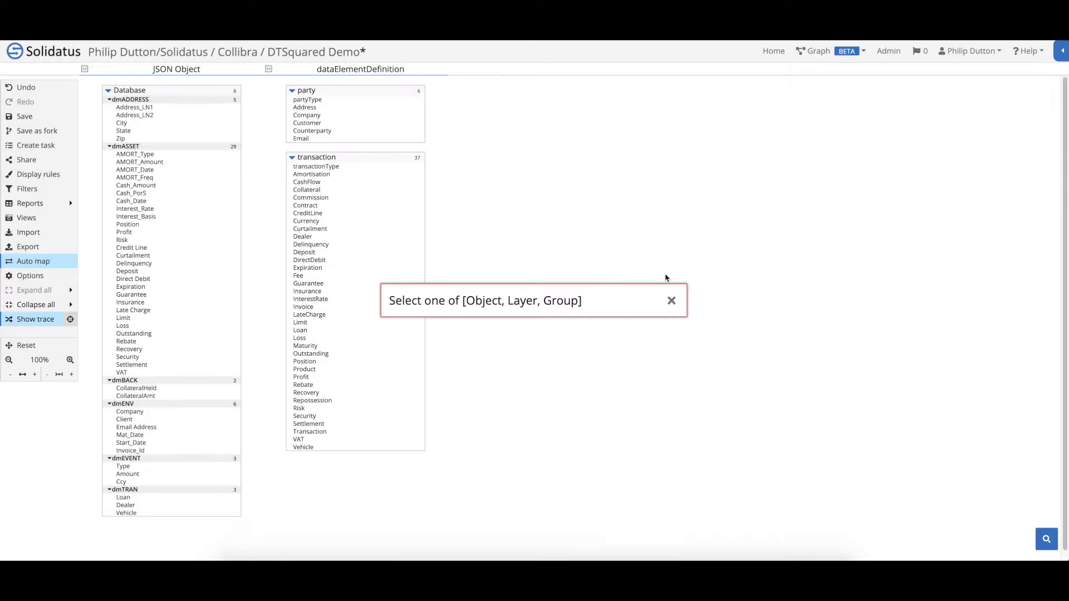
{"action": "left_click", "coordinate": [366, 71]}
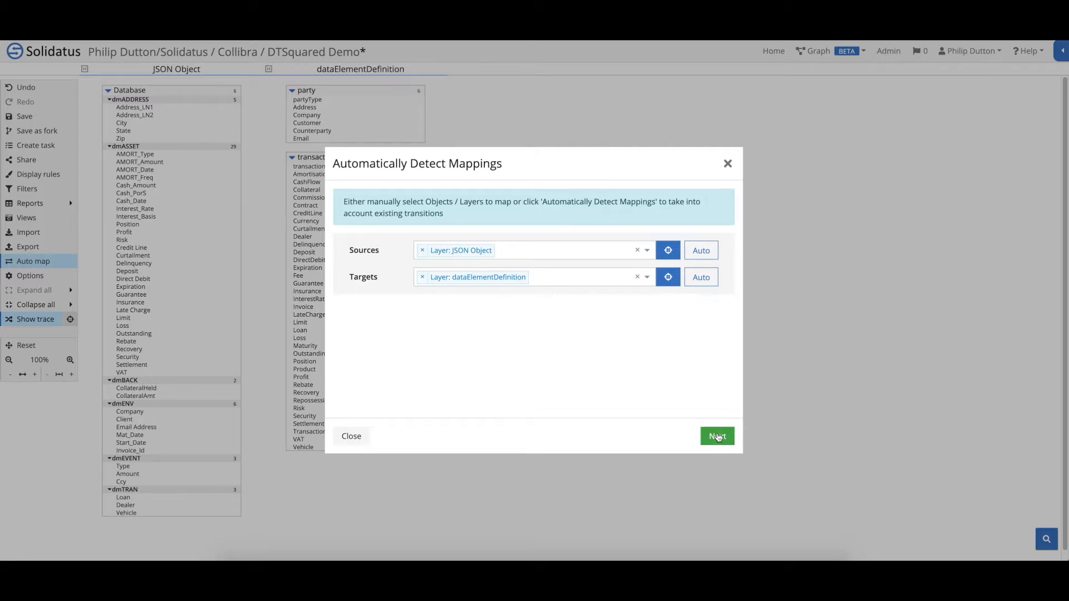
{"action": "left_click", "coordinate": [717, 436]}
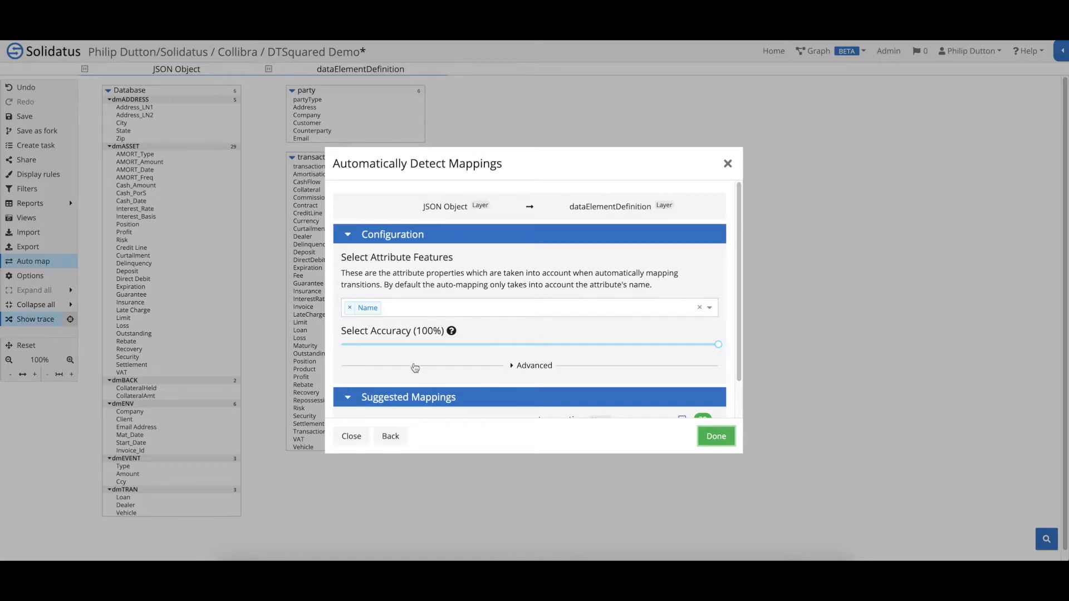
{"action": "scroll", "coordinate": [384, 406], "scroll_direction": "down", "scroll_amount": 1}
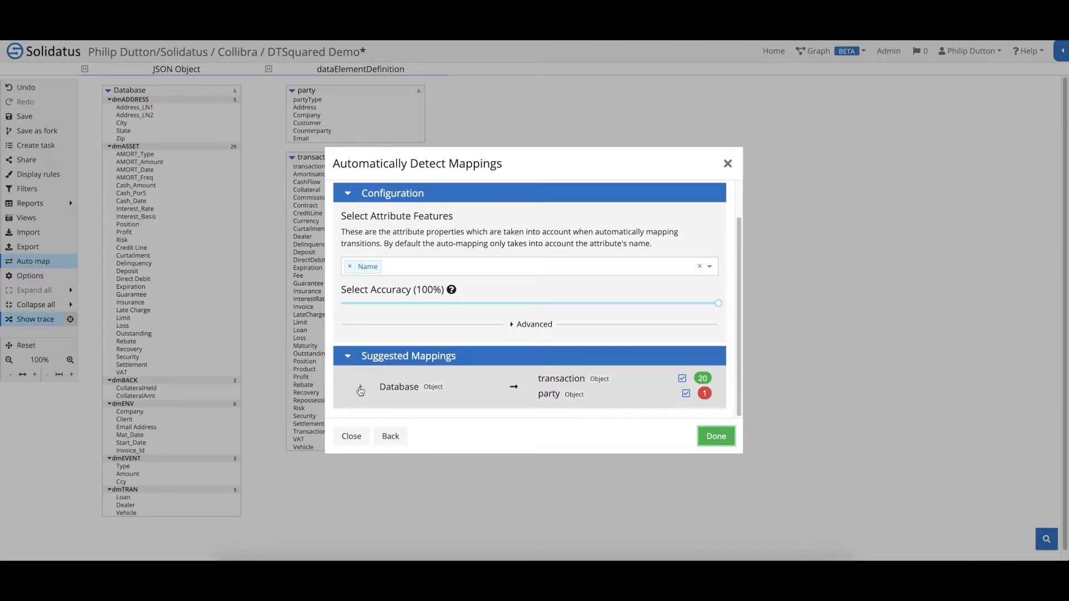
{"action": "left_click", "coordinate": [361, 386]}
{"action": "scroll", "coordinate": [403, 389], "scroll_direction": "down", "scroll_amount": 6}
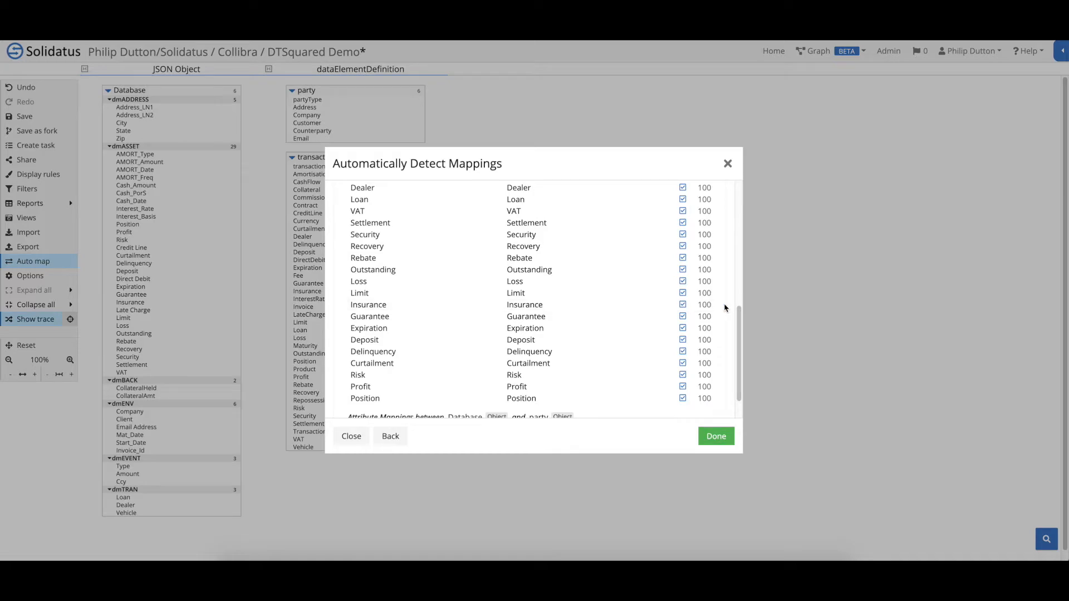
{"action": "scroll", "coordinate": [723, 305], "scroll_direction": "down", "scroll_amount": 1}
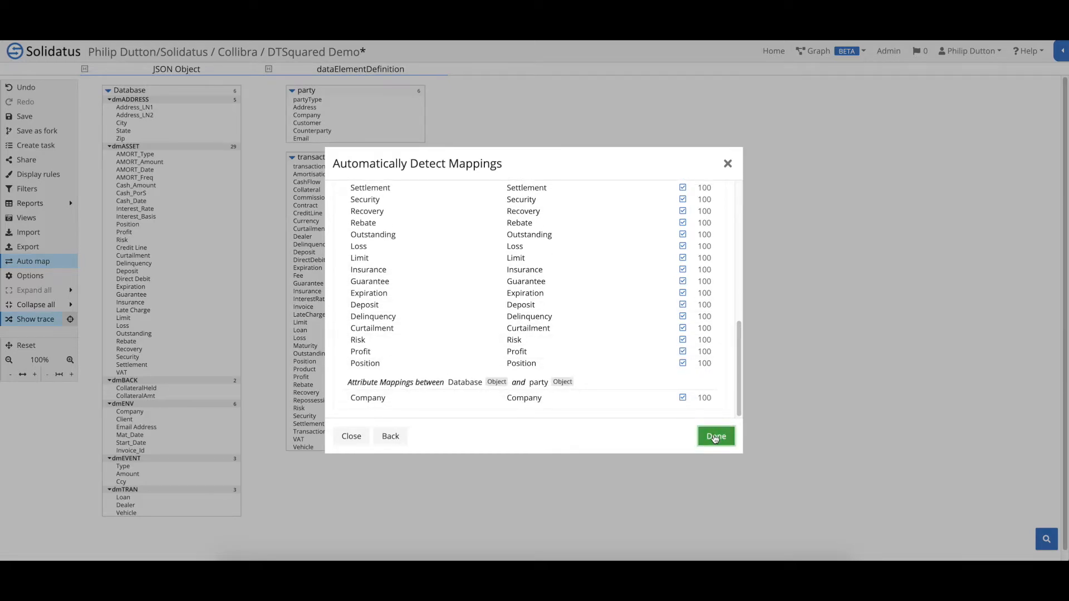
{"action": "left_click", "coordinate": [716, 436]}
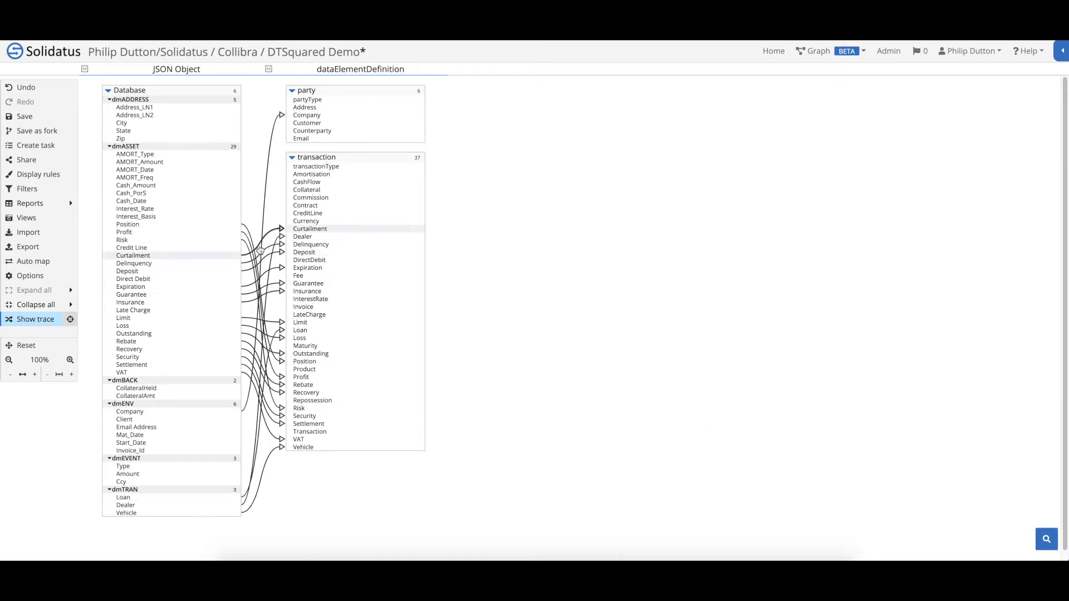
Apply the Automap 100% - Name display rule
{"action": "left_click", "coordinate": [39, 174]}
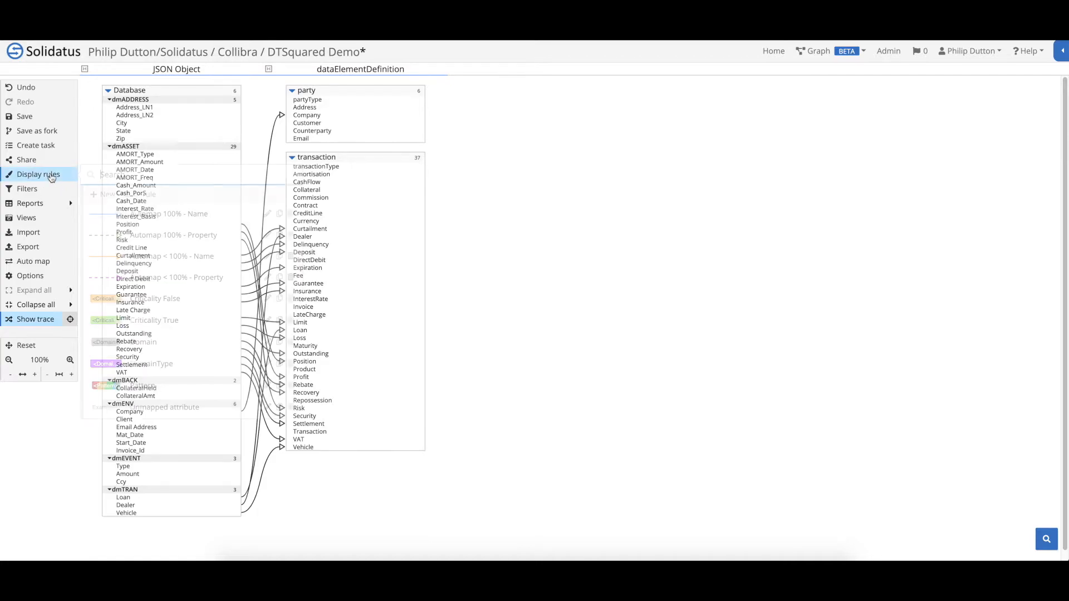
{"action": "left_click", "coordinate": [197, 218]}
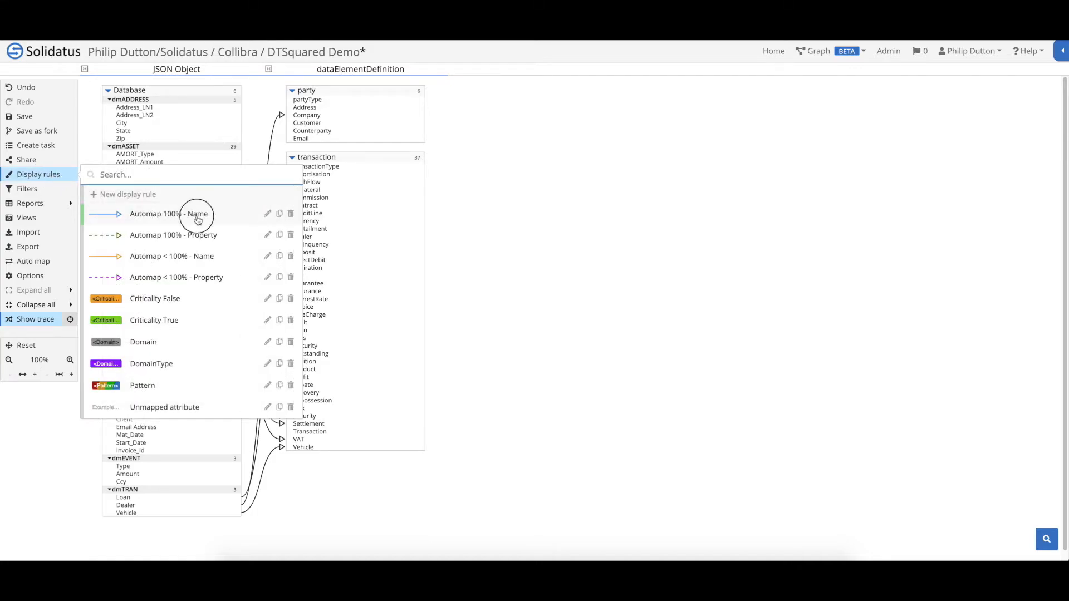
{"action": "left_click", "coordinate": [499, 176]}
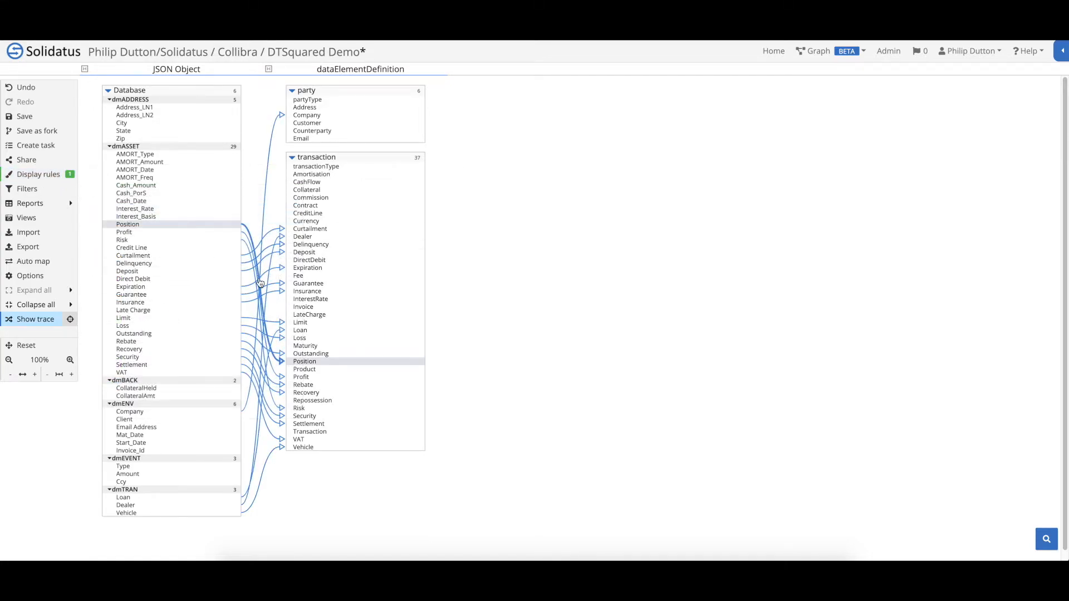
Re-run auto map from JSON Object to dataElementDefinition at 40% accuracy, accepting fuzzy matches
{"action": "left_click", "coordinate": [36, 262]}
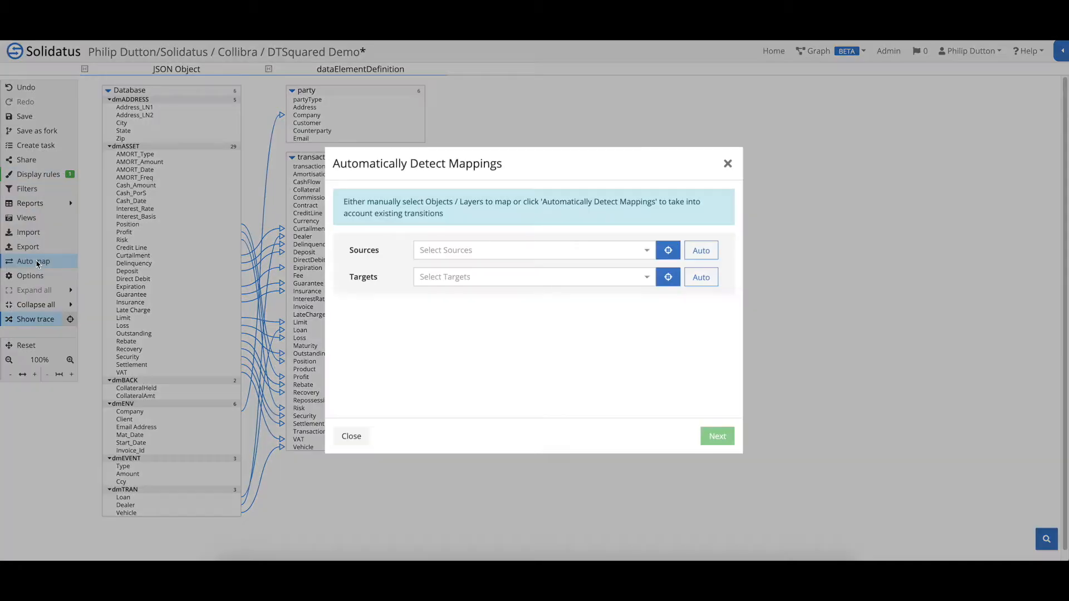
{"action": "left_click", "coordinate": [667, 249]}
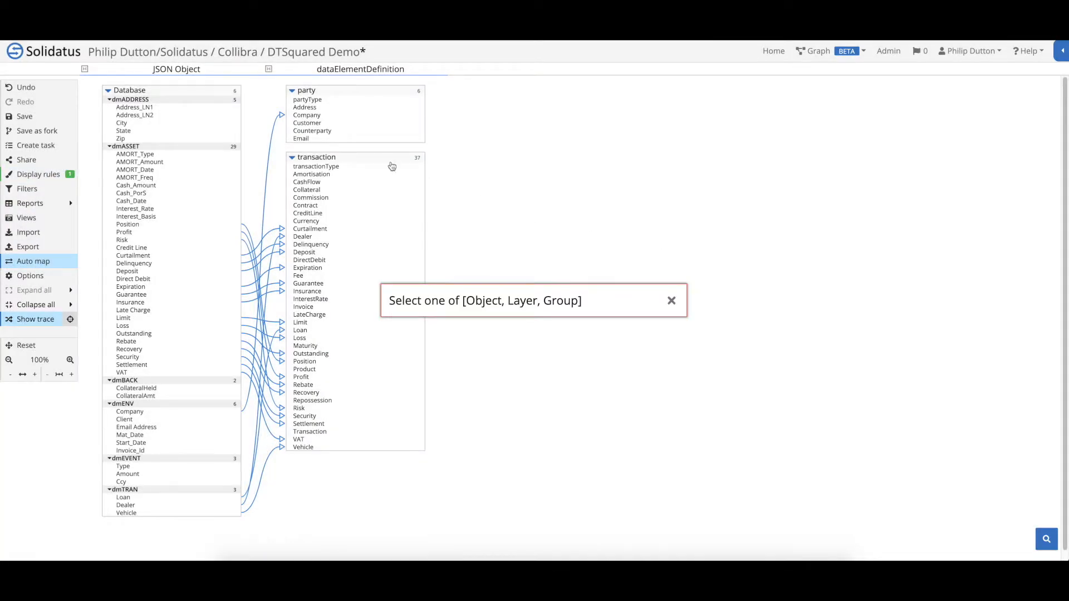
{"action": "left_click", "coordinate": [174, 74]}
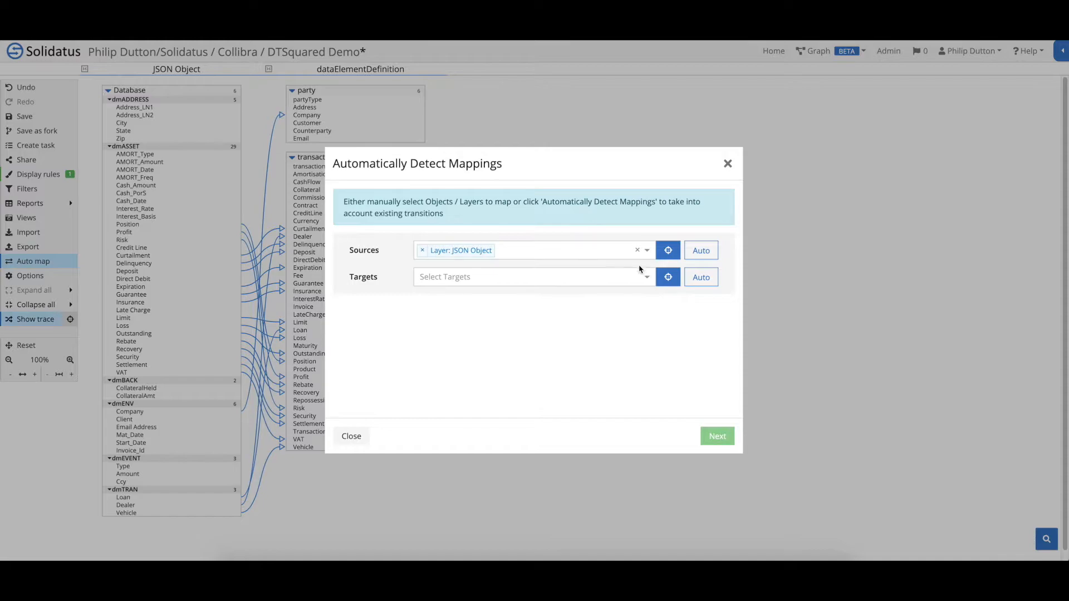
{"action": "left_click", "coordinate": [668, 276]}
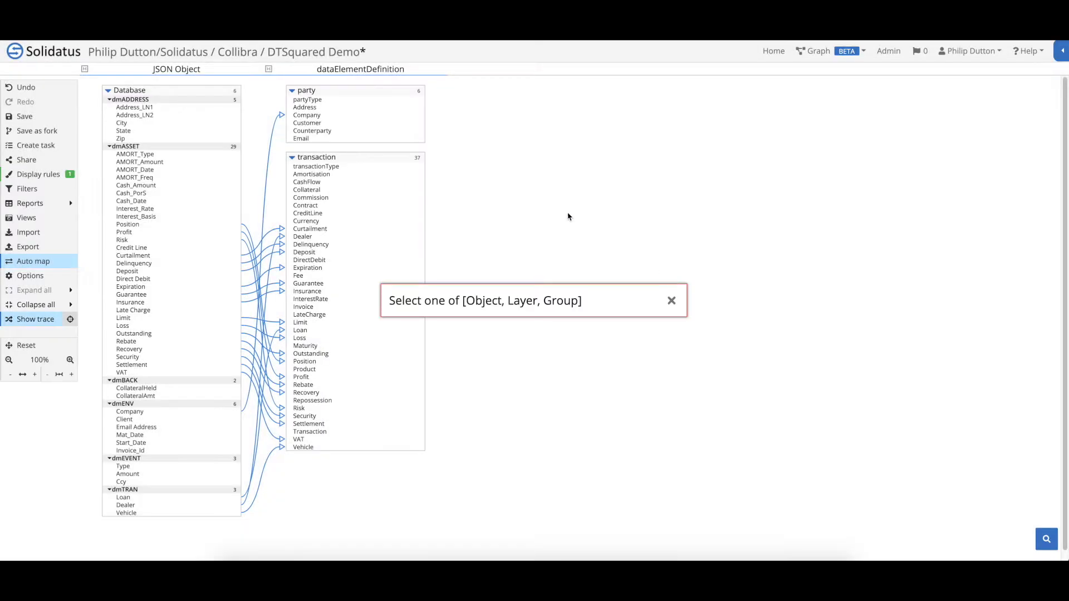
{"action": "left_click", "coordinate": [359, 75]}
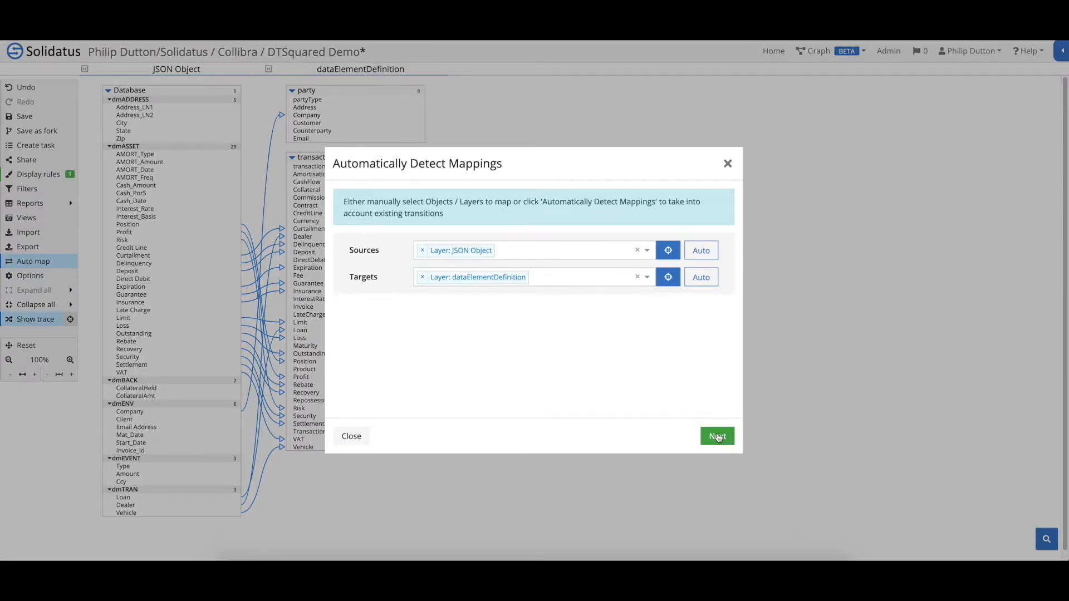
{"action": "left_click", "coordinate": [717, 436]}
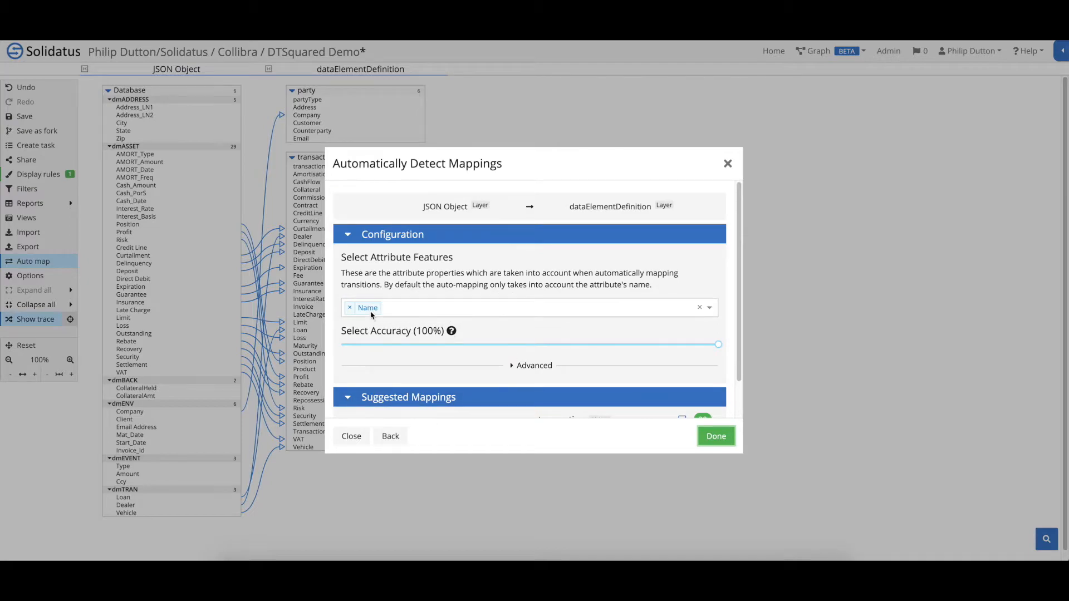
{"action": "left_click_drag", "start_coordinate": [717, 344], "coordinate": [492, 344]}
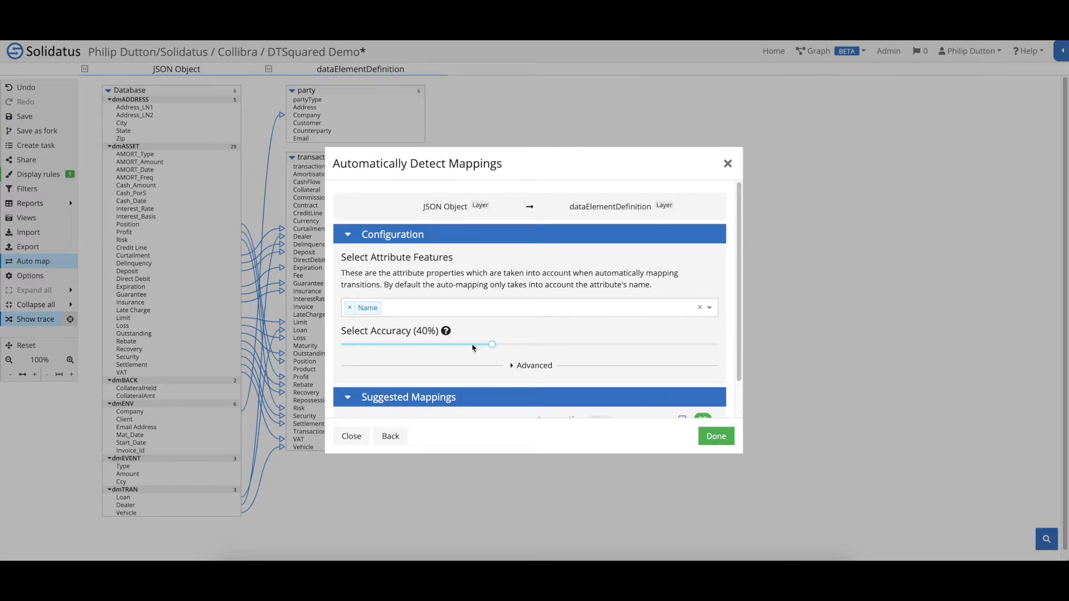
{"action": "scroll", "coordinate": [429, 350], "scroll_direction": "down", "scroll_amount": 1}
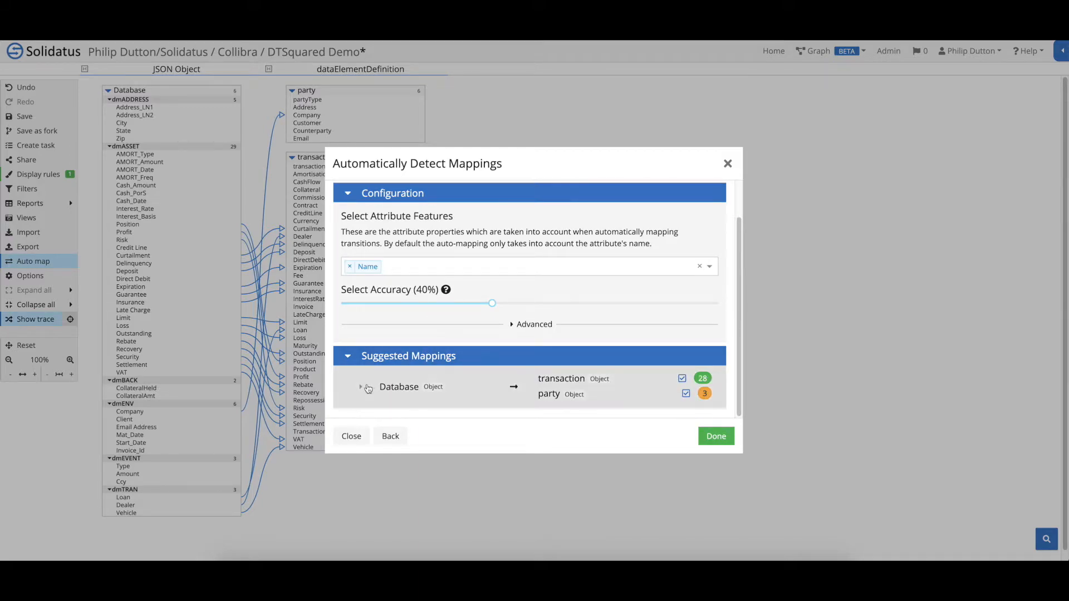
{"action": "scroll", "coordinate": [384, 389], "scroll_direction": "down", "scroll_amount": 4}
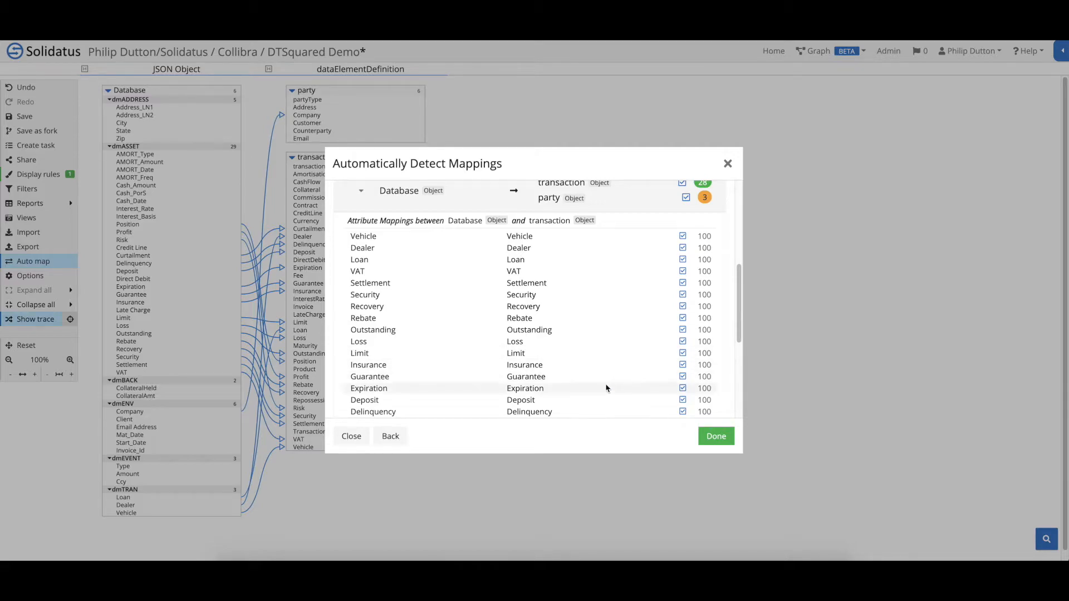
{"action": "scroll", "coordinate": [605, 388], "scroll_direction": "down", "scroll_amount": 4}
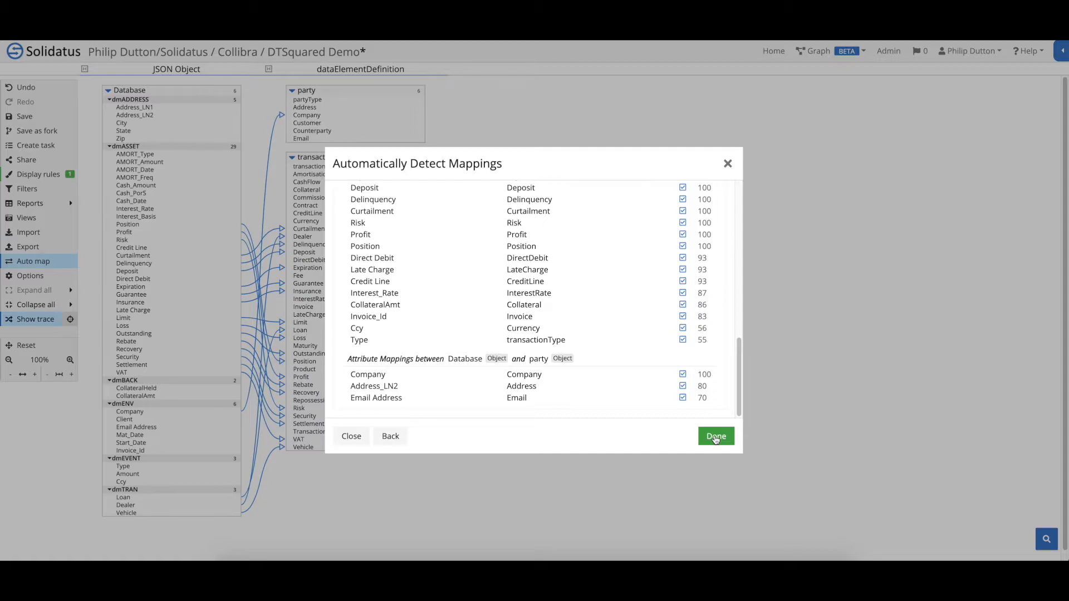
{"action": "left_click", "coordinate": [716, 437]}
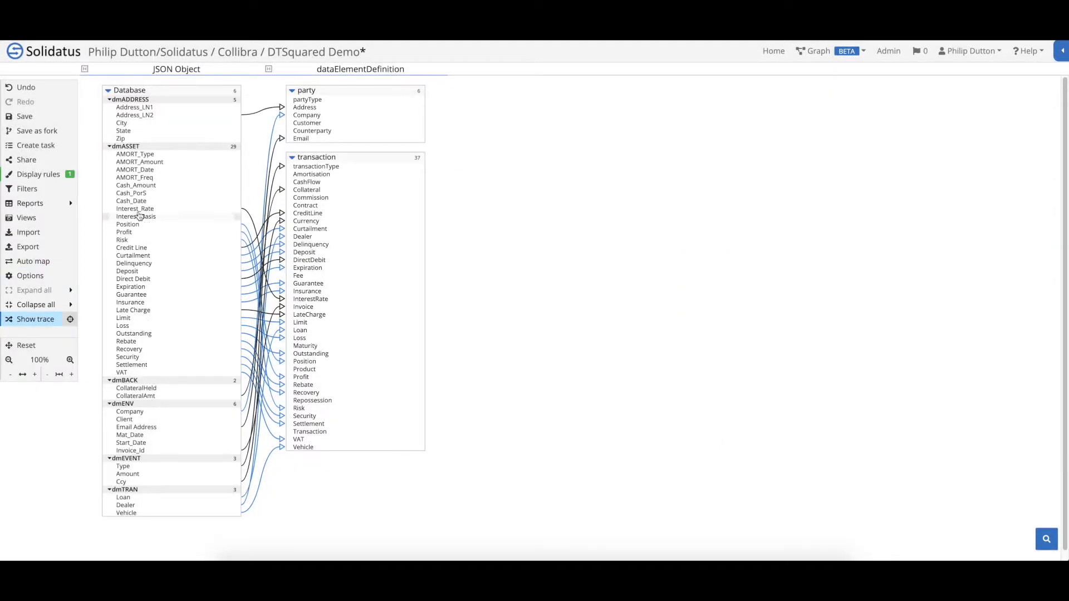
Enable the 'Automap < 100% - Name' display rule to show partial matches in orange
{"action": "left_click", "coordinate": [56, 183]}
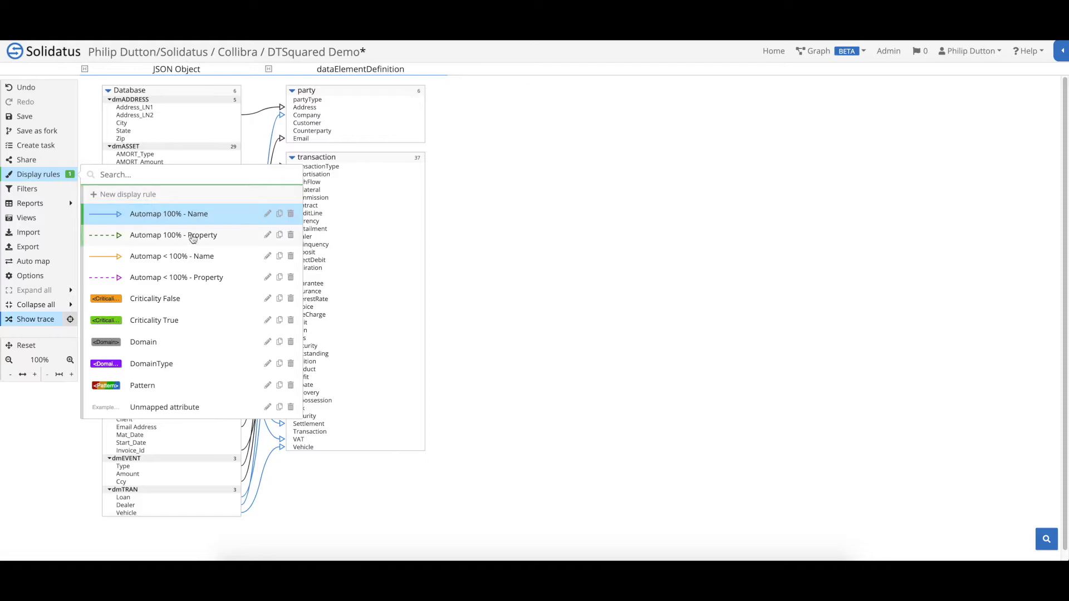
{"action": "left_click", "coordinate": [203, 257]}
{"action": "left_click", "coordinate": [484, 262]}
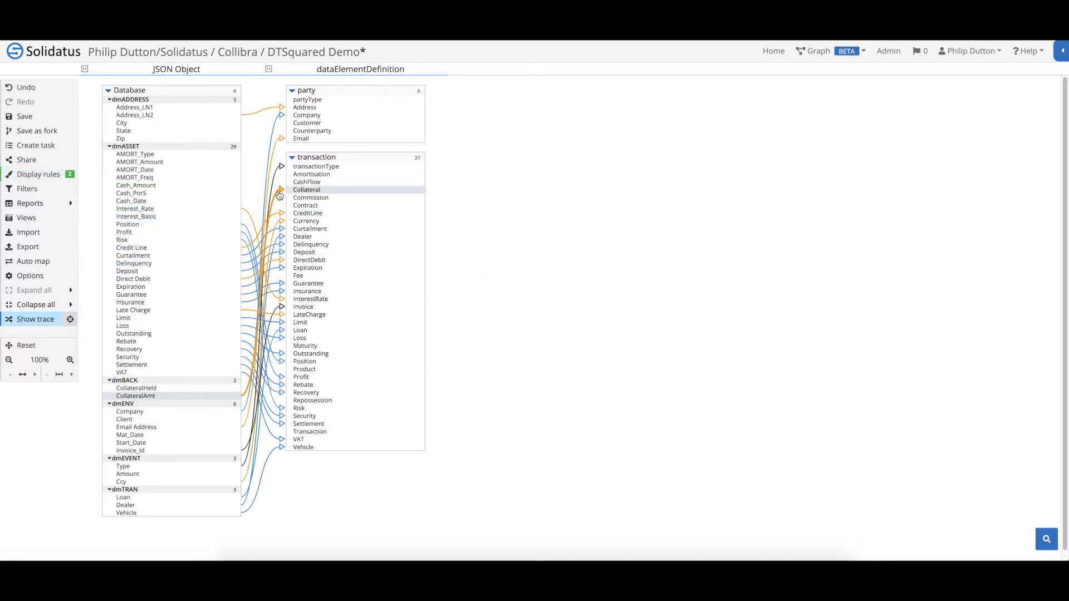
Auto-map JSON Object to dataElementDefinition on the Pattern property, accepting five matches
{"action": "left_click", "coordinate": [61, 262]}
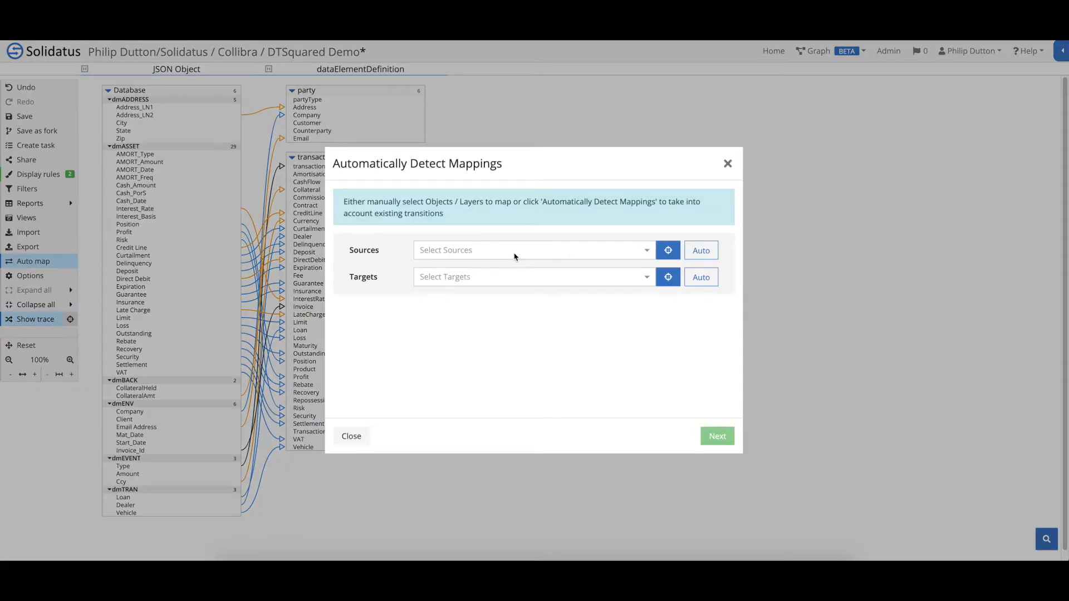
{"action": "left_click", "coordinate": [667, 252]}
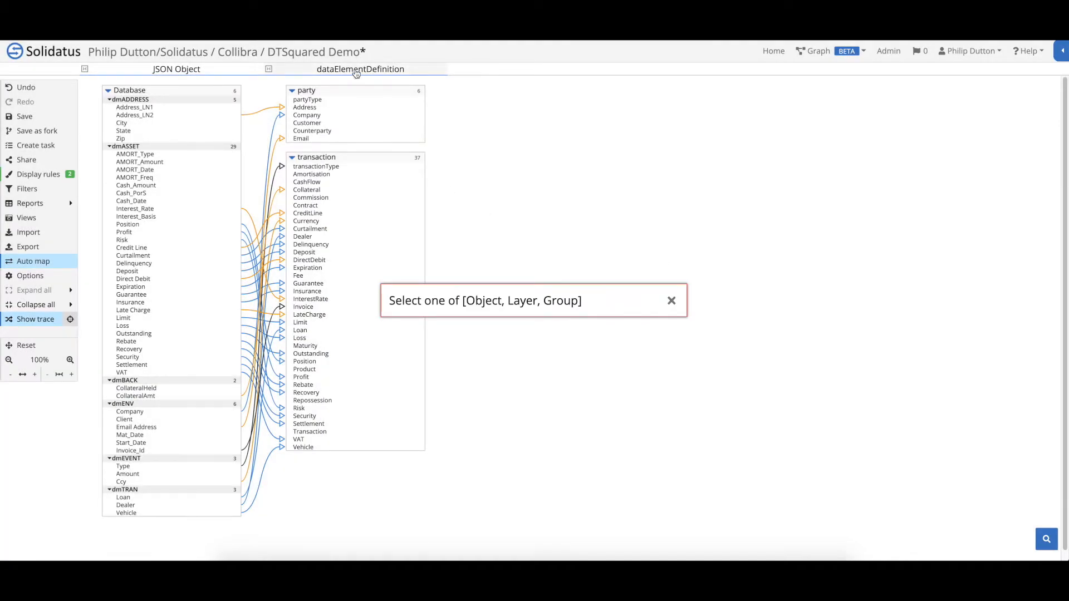
{"action": "left_click", "coordinate": [243, 69]}
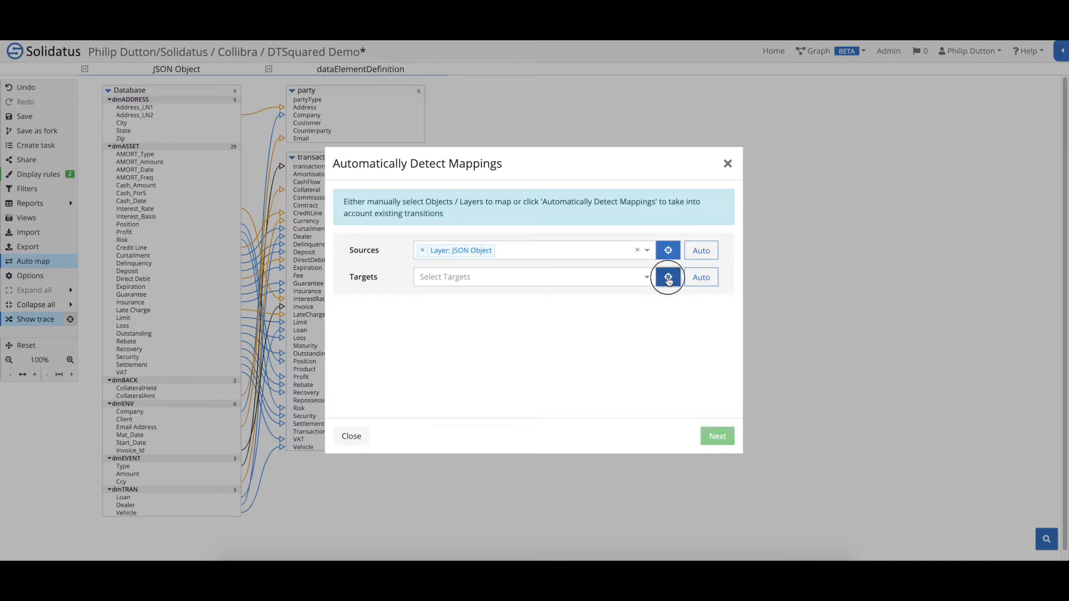
{"action": "left_click", "coordinate": [667, 277]}
{"action": "left_click", "coordinate": [358, 70]}
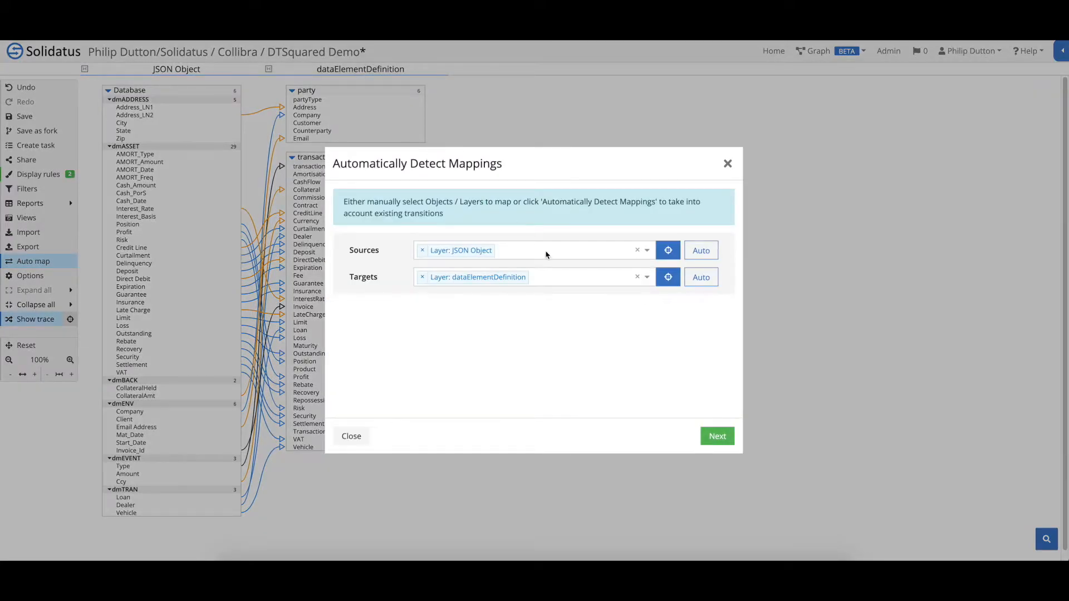
{"action": "left_click", "coordinate": [716, 437]}
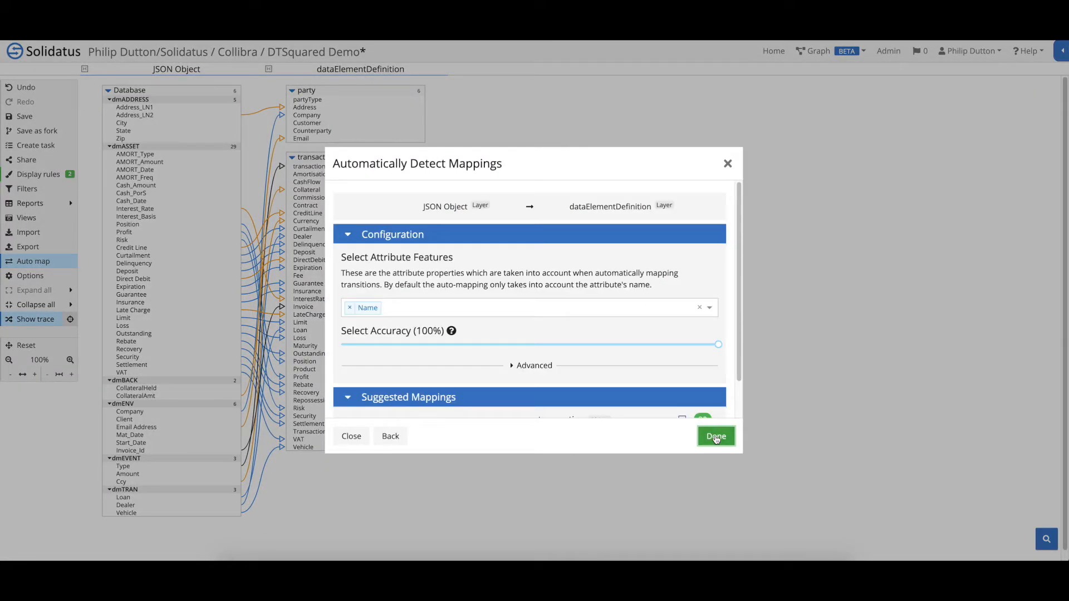
{"action": "left_click", "coordinate": [350, 307]}
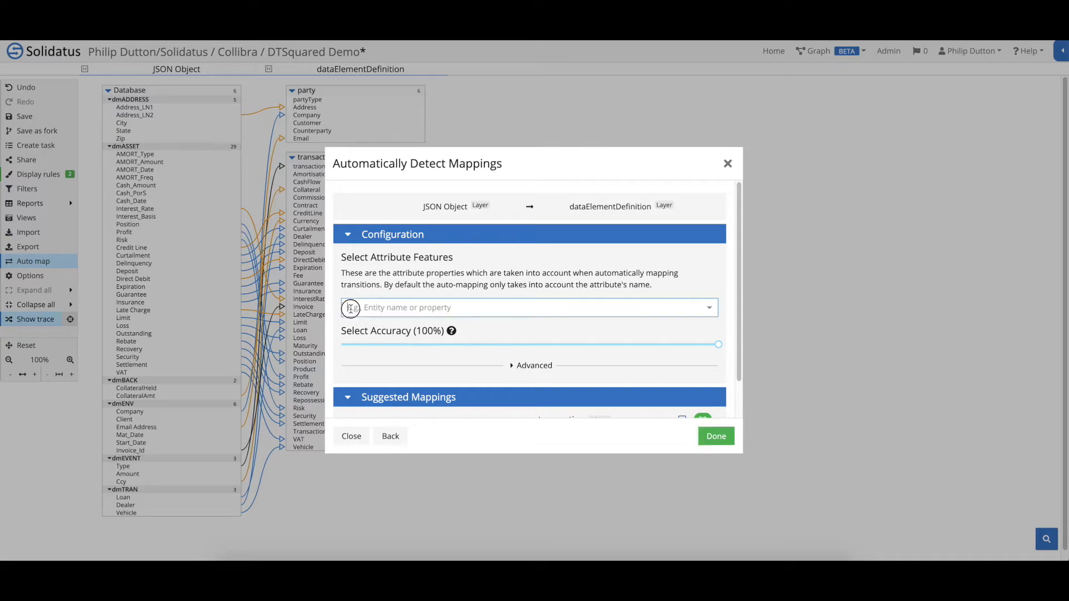
{"action": "left_click", "coordinate": [366, 308]}
{"action": "type", "text": "pat"}
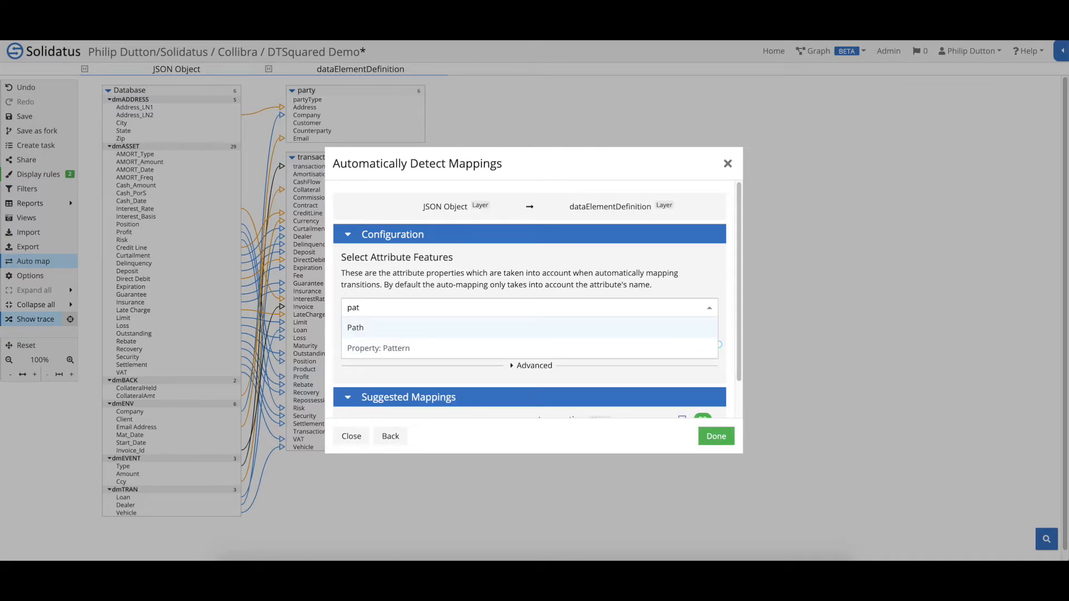
{"action": "left_click", "coordinate": [382, 348]}
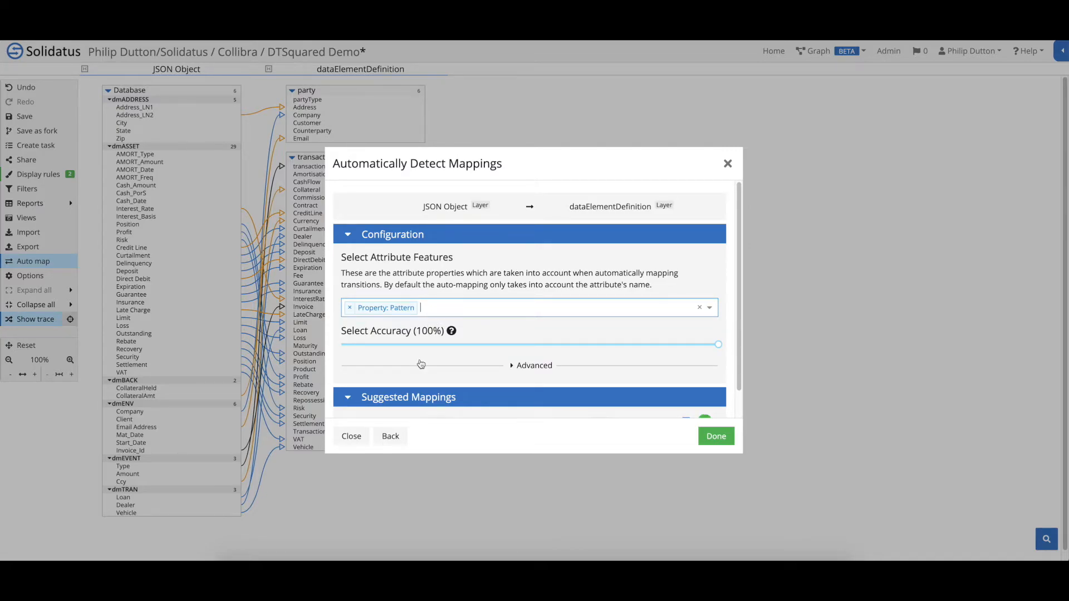
{"action": "scroll", "coordinate": [419, 363], "scroll_direction": "down", "scroll_amount": 1}
{"action": "scroll", "coordinate": [376, 391], "scroll_direction": "down", "scroll_amount": 2}
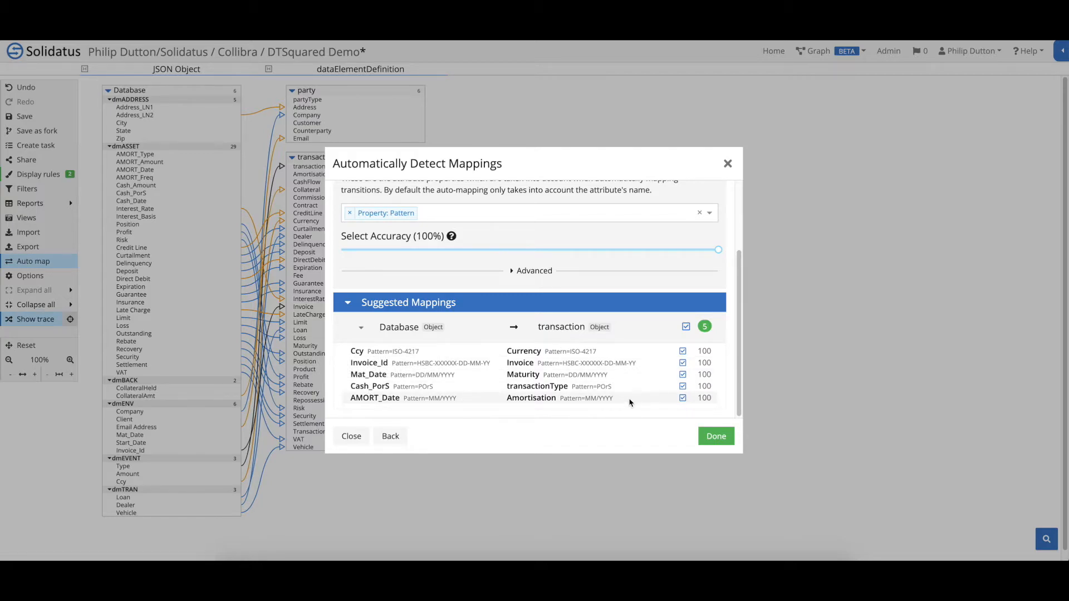
{"action": "left_click", "coordinate": [716, 436]}
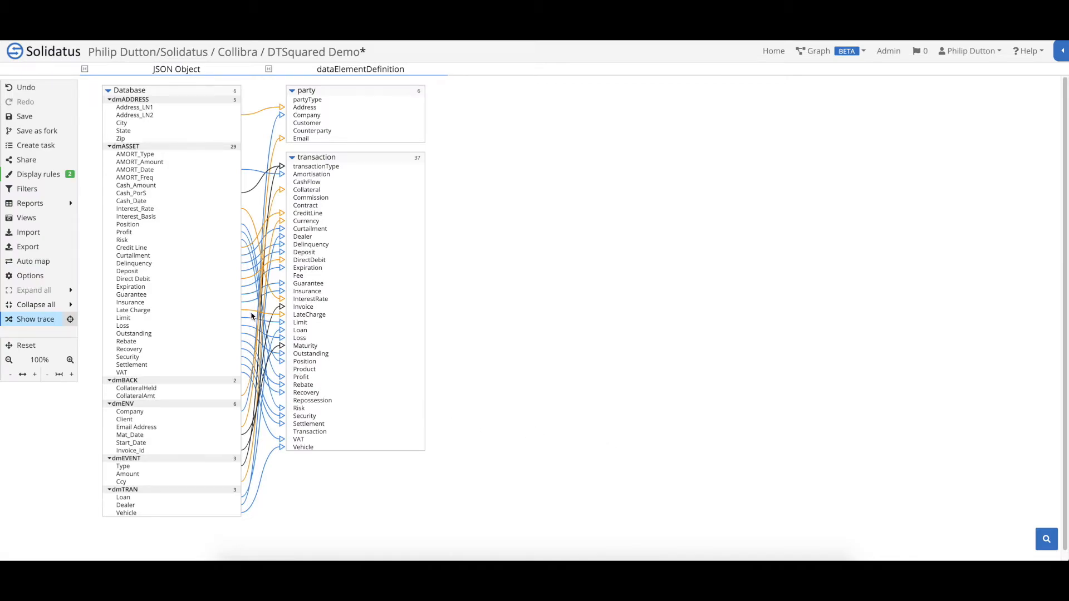
Enable the 'Automap 100% - Property' and 'Automap < 100% - Property' display rules
{"action": "left_click", "coordinate": [37, 176]}
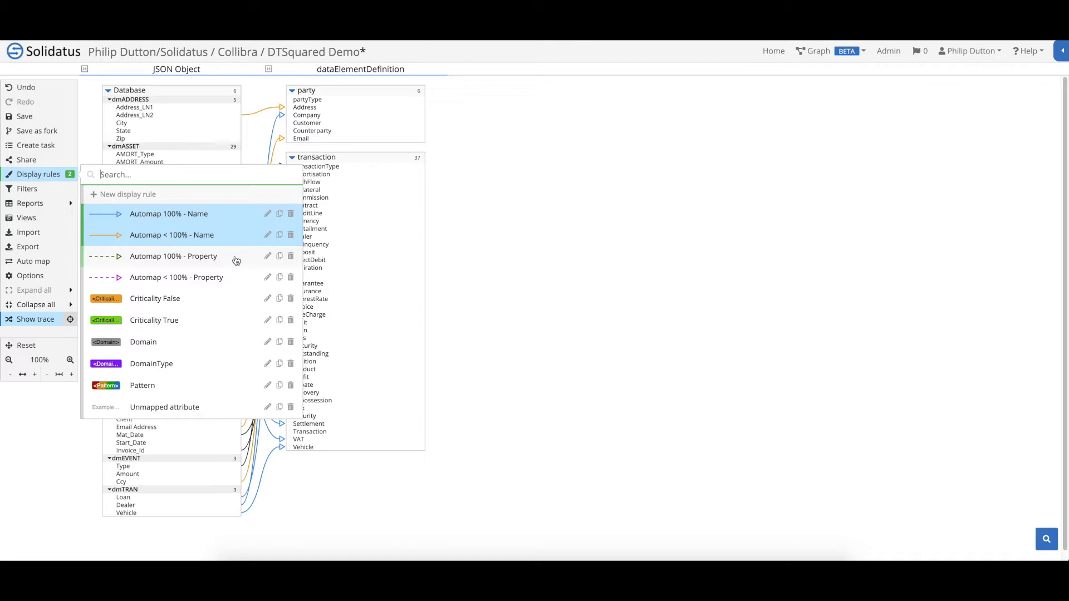
{"action": "left_click", "coordinate": [234, 262]}
{"action": "left_click", "coordinate": [234, 277]}
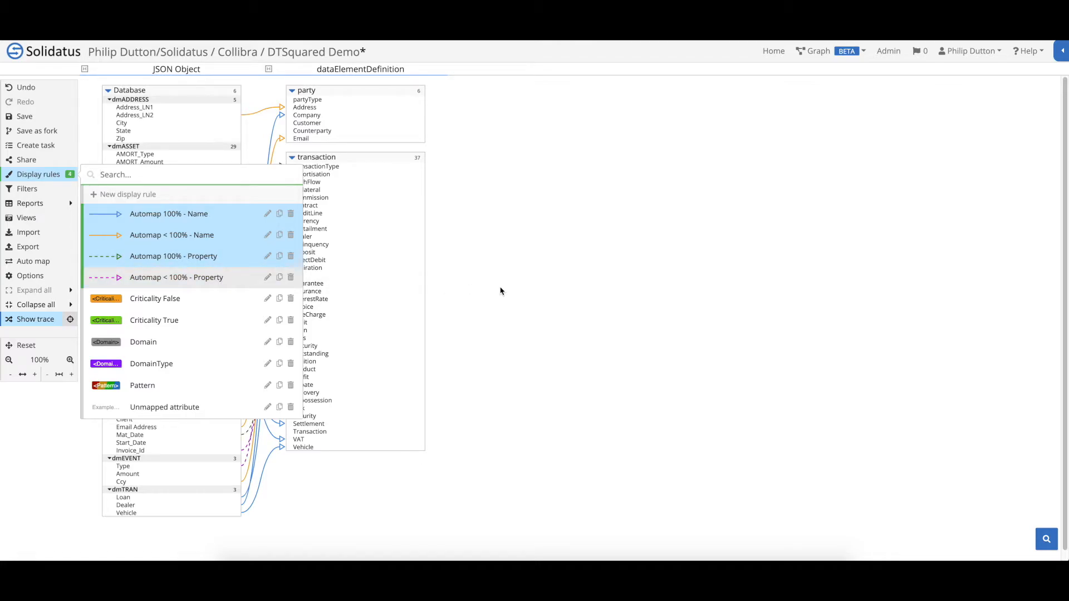
{"action": "left_click", "coordinate": [430, 278]}
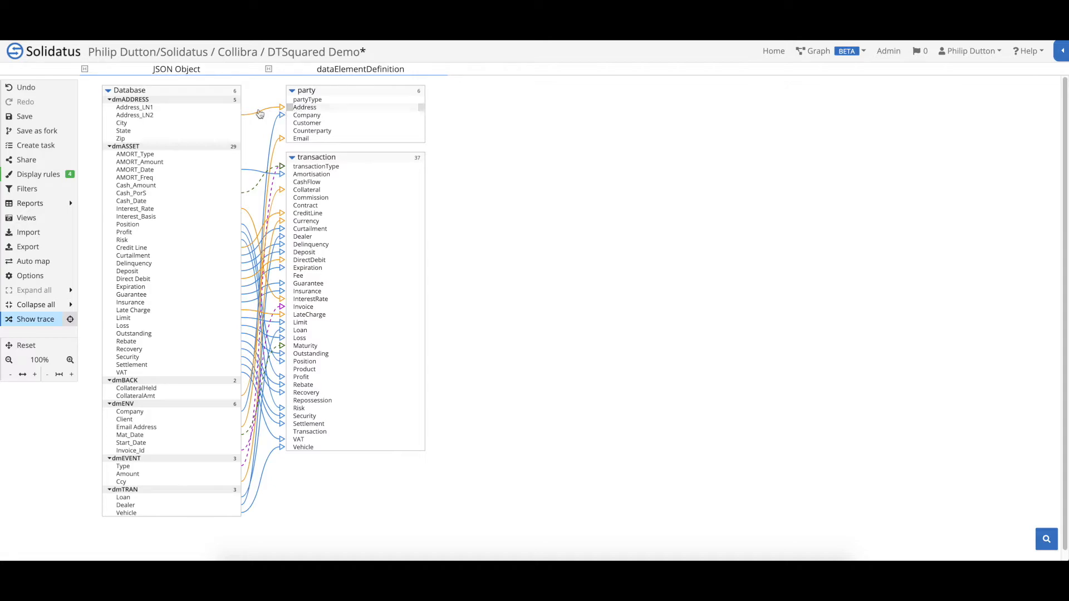
Map dmADDRESS Address_LN1, City and Zip to party Address, and State to party Company
{"action": "left_click_drag", "start_coordinate": [237, 107], "coordinate": [282, 110]}
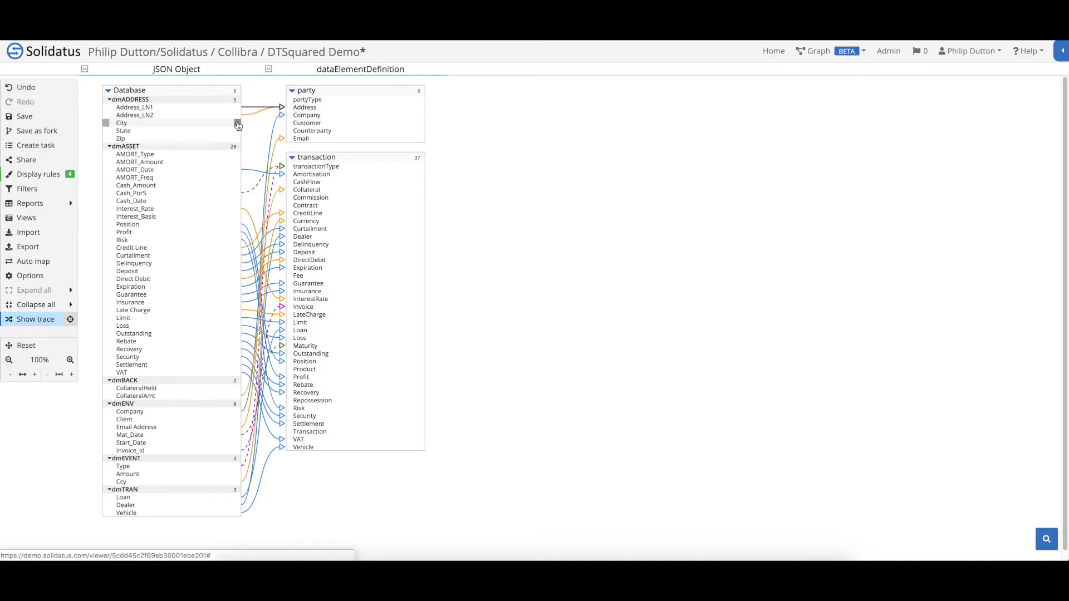
{"action": "left_click_drag", "start_coordinate": [236, 124], "coordinate": [288, 115]}
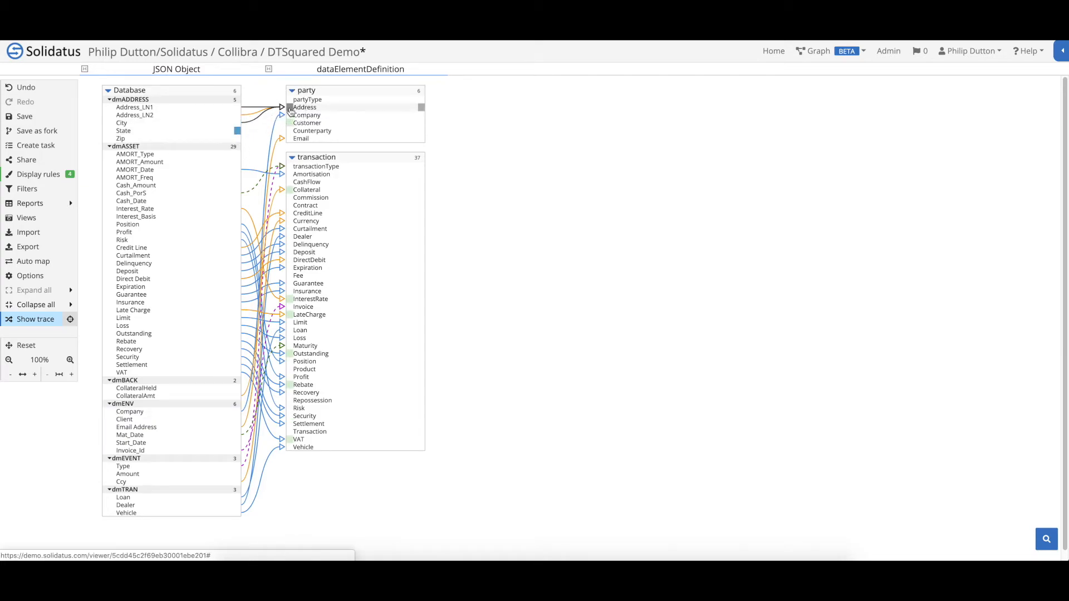
{"action": "left_click_drag", "start_coordinate": [237, 139], "coordinate": [290, 109]}
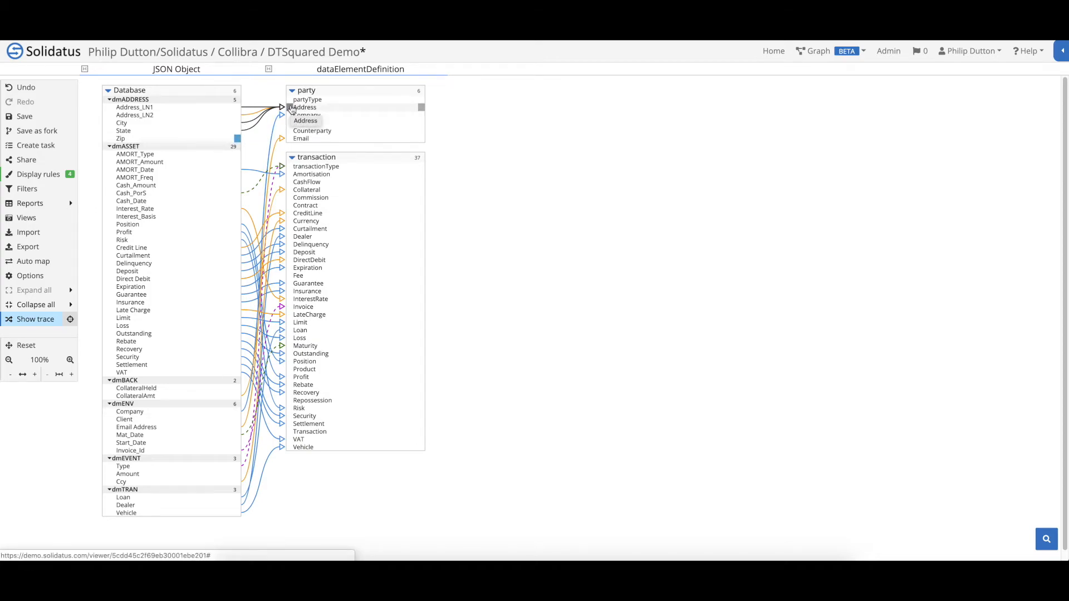
{"action": "left_click_drag", "start_coordinate": [291, 109], "coordinate": [290, 109]}
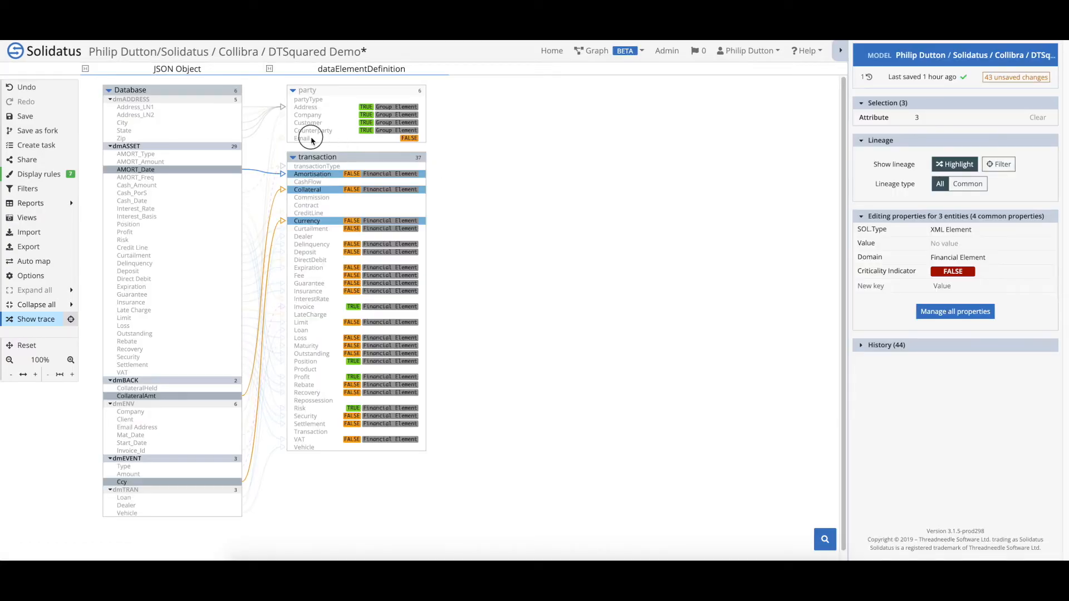
Select party Email and add a Domain property set to Group Element
{"action": "left_click", "coordinate": [319, 141]}
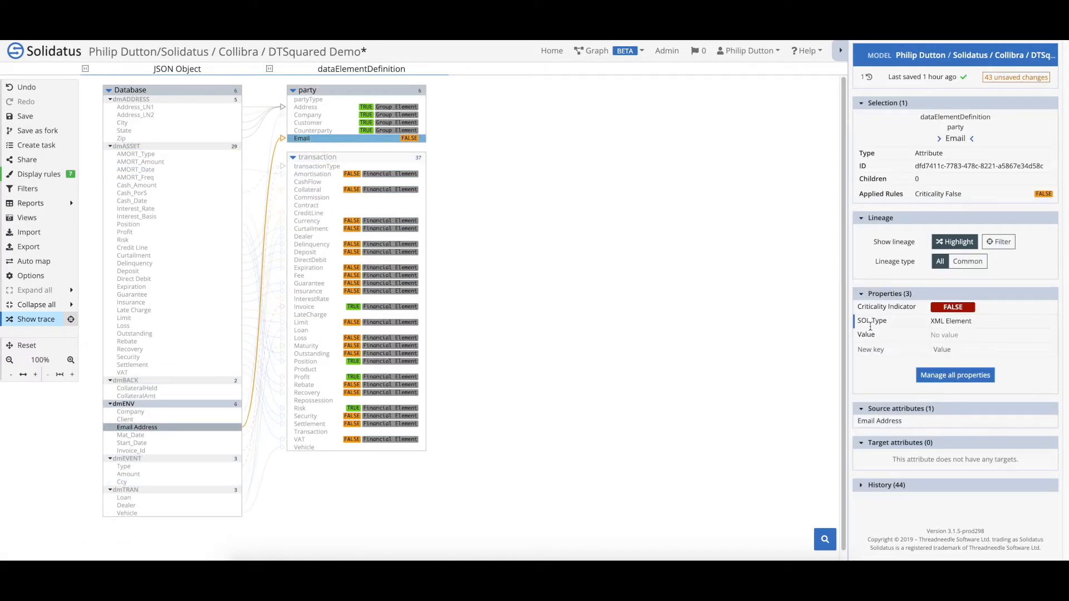
{"action": "left_click", "coordinate": [871, 350]}
{"action": "type", "text": "Dom"}
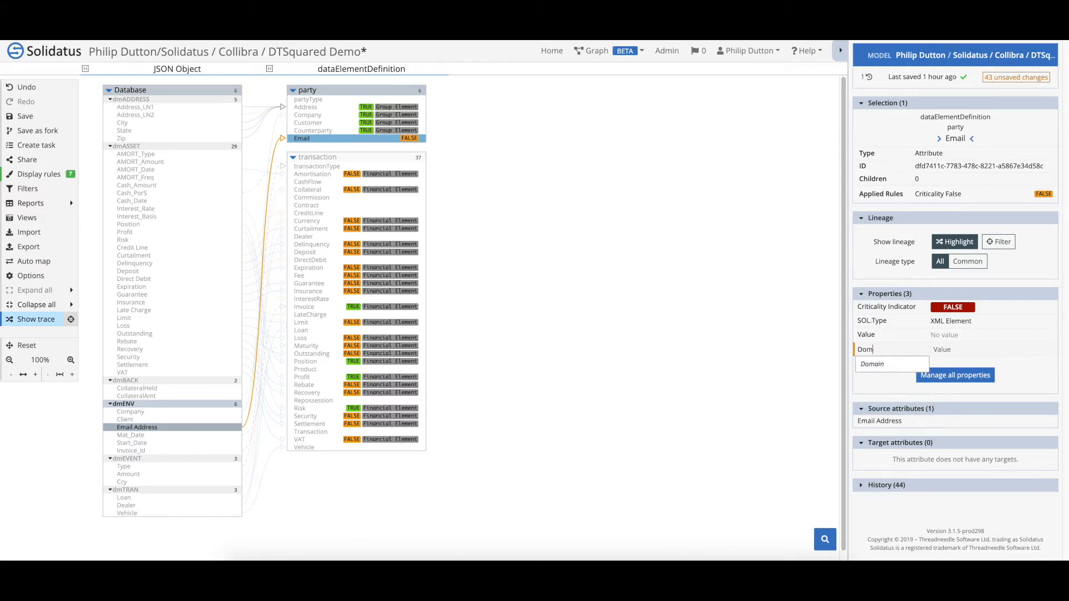
{"action": "key", "text": "Tab"}
{"action": "key", "text": "Down"}
{"action": "key", "text": "Down"}
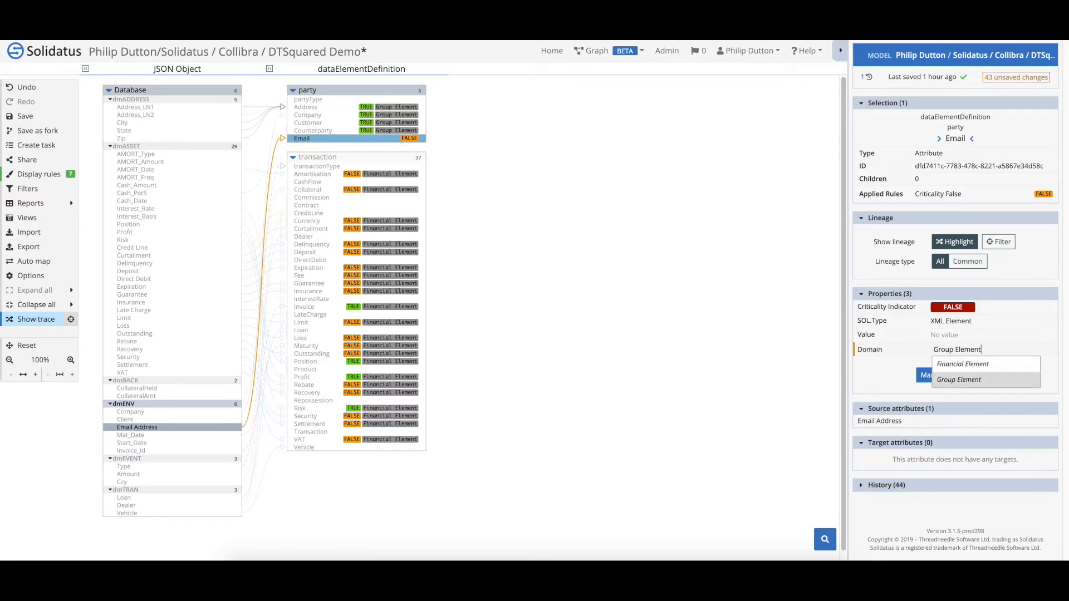
{"action": "key", "text": "Tab"}
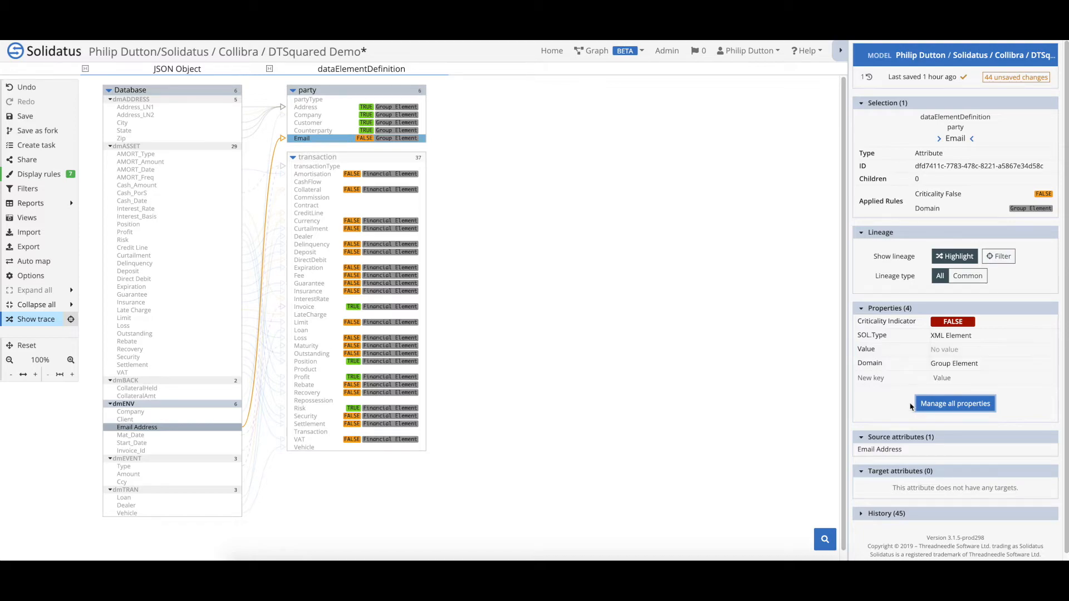
Open the Property Manager and review the Pattern property's defined values
{"action": "left_click", "coordinate": [959, 408]}
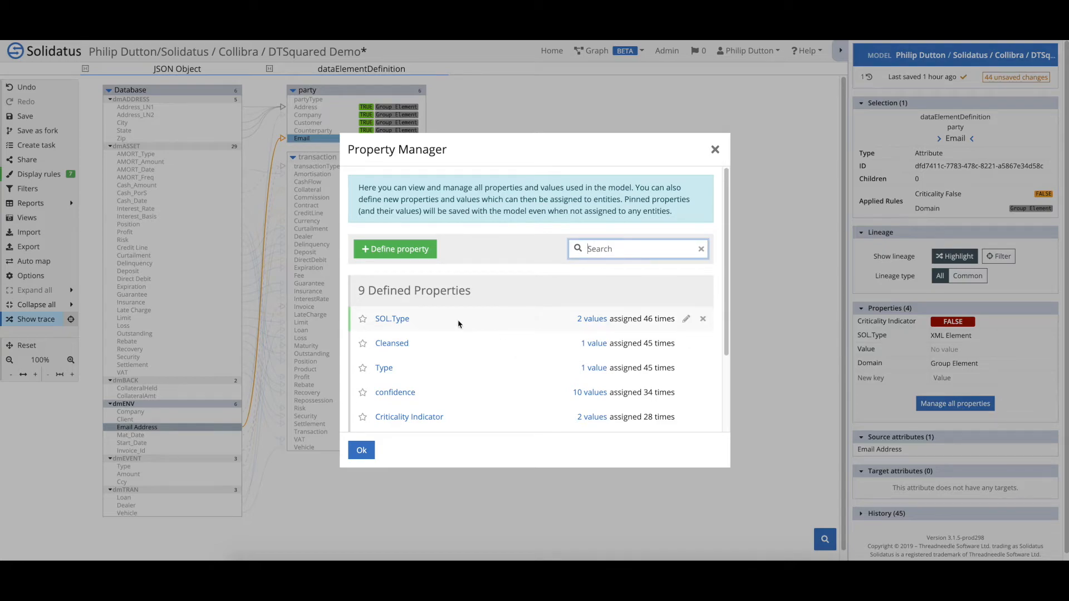
{"action": "scroll", "coordinate": [457, 323], "scroll_direction": "down", "scroll_amount": 2}
{"action": "scroll", "coordinate": [460, 325], "scroll_direction": "down", "scroll_amount": 3}
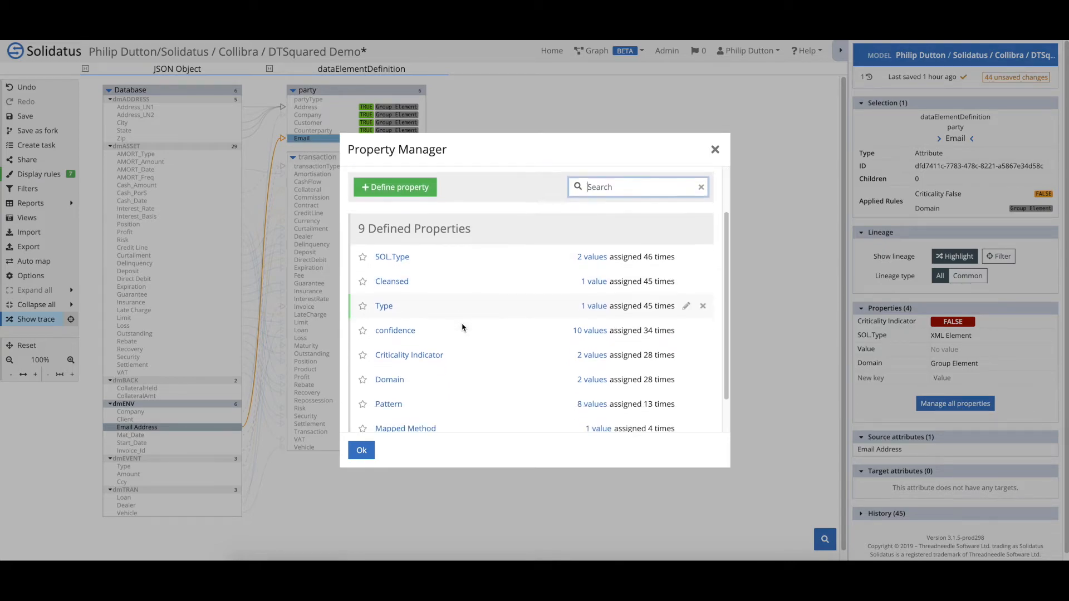
{"action": "scroll", "coordinate": [462, 328], "scroll_direction": "down", "scroll_amount": 1}
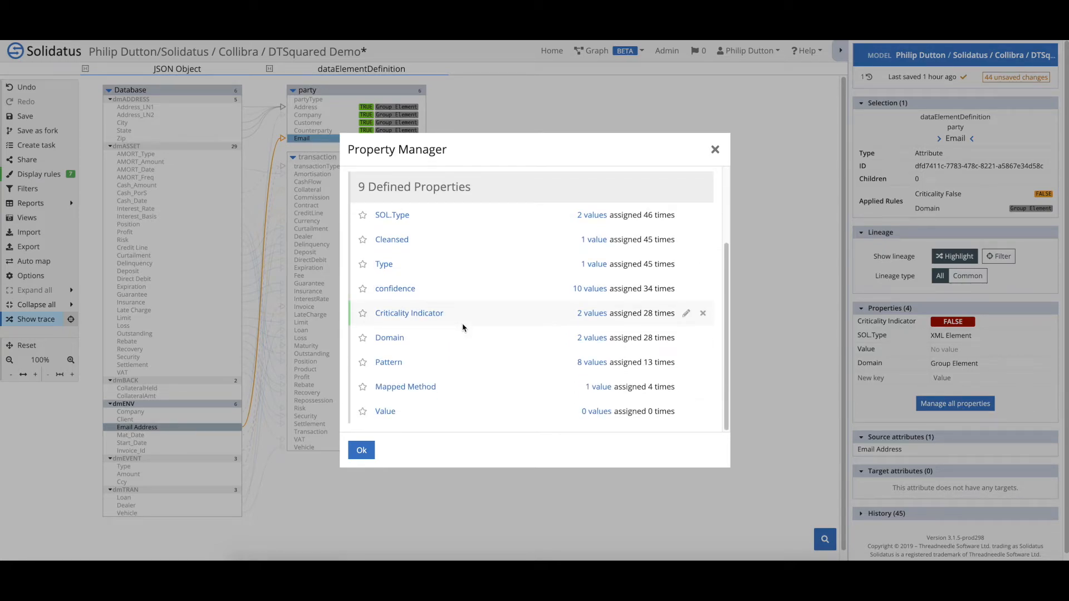
{"action": "left_click", "coordinate": [592, 362]}
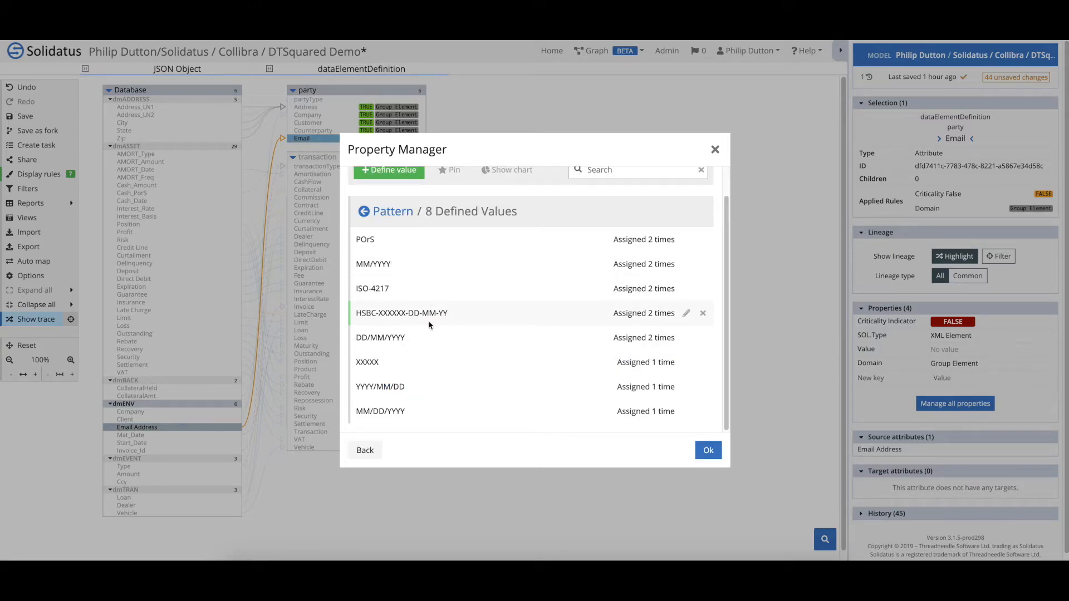
{"action": "left_click", "coordinate": [367, 449]}
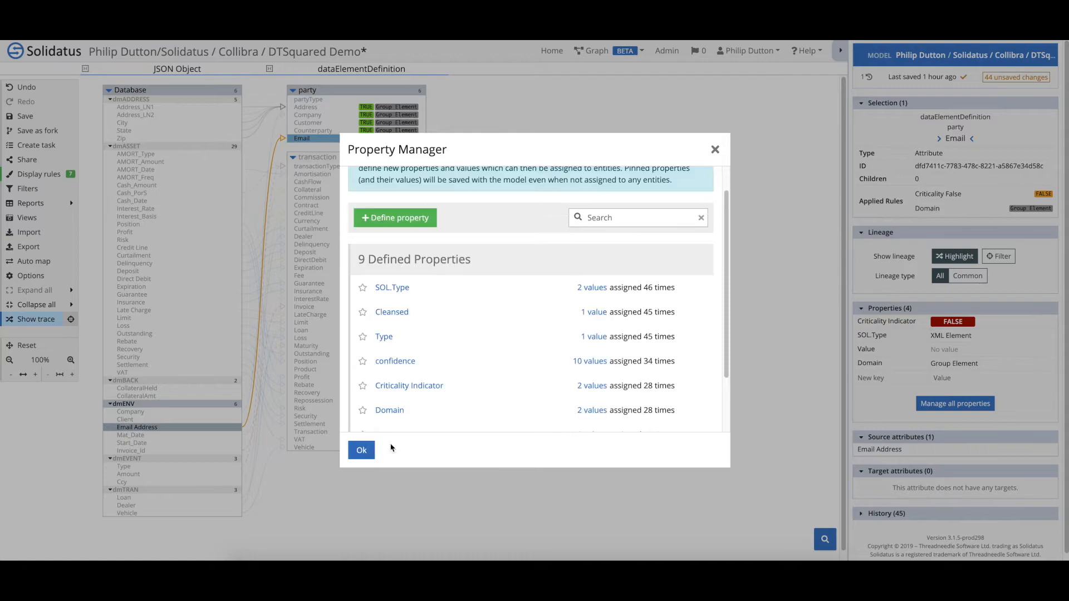
Review the Domain property's two values and close the Property Manager
{"action": "scroll", "coordinate": [482, 381], "scroll_direction": "down", "scroll_amount": 2}
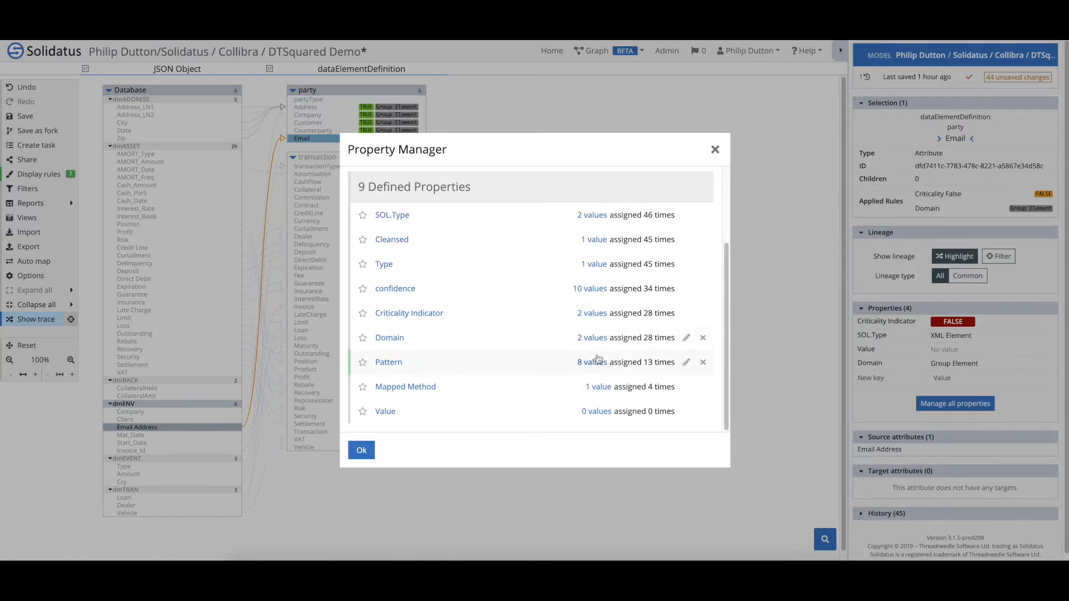
{"action": "left_click", "coordinate": [593, 338]}
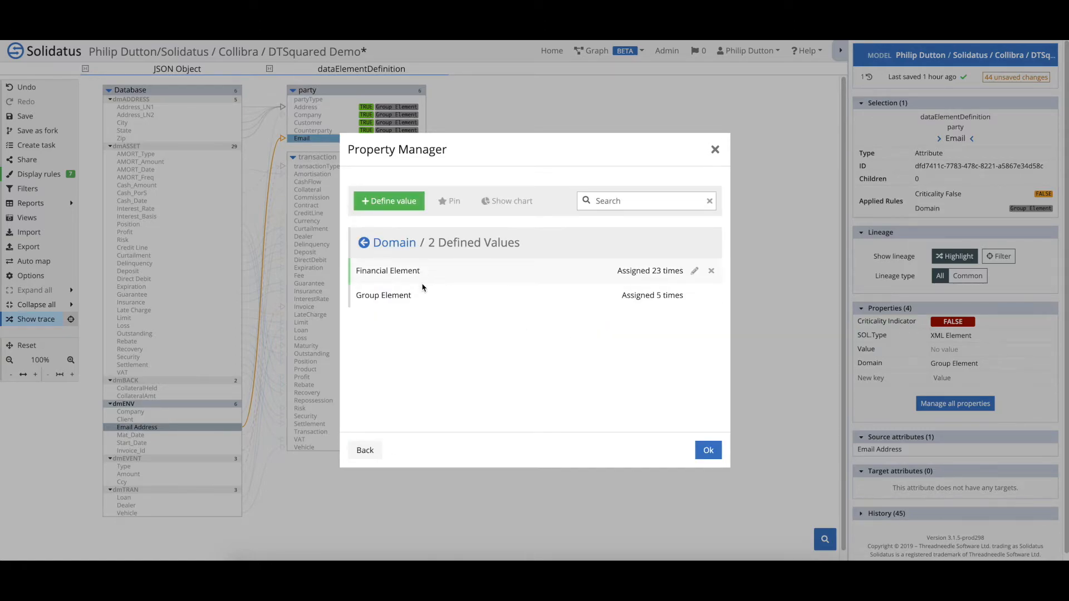
{"action": "left_click", "coordinate": [369, 450]}
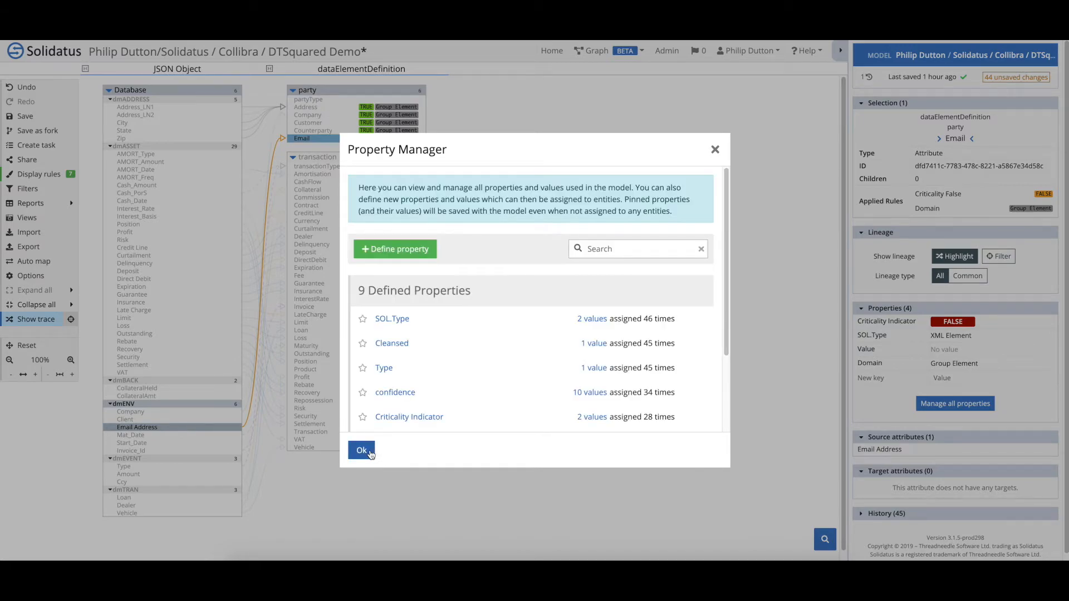
{"action": "left_click", "coordinate": [361, 451]}
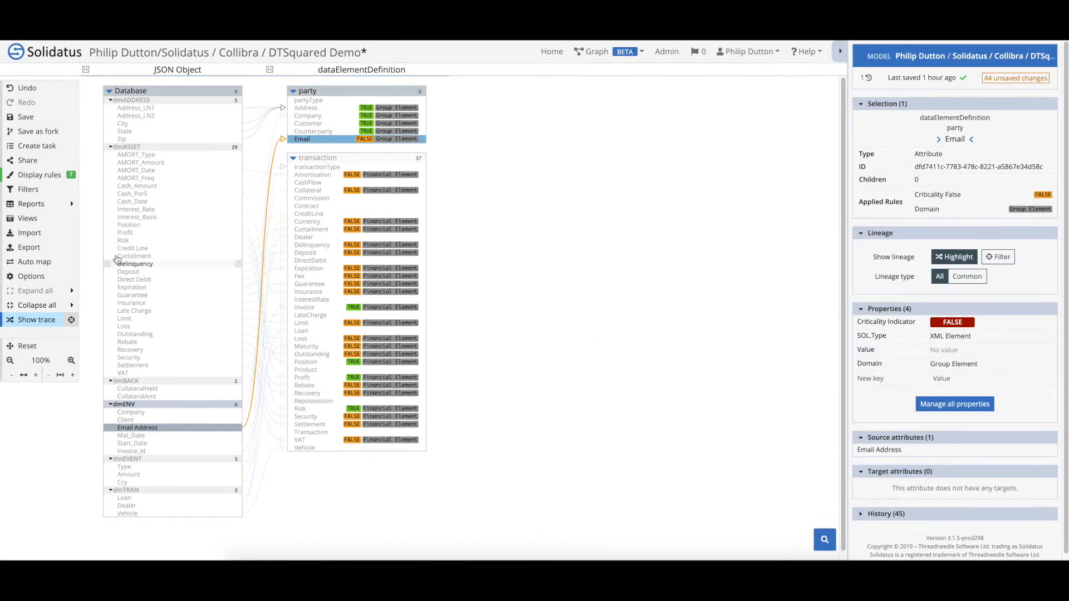
Filter to unmapped attributes, then map Amount to Fee and CashFlow to Cash_Date
{"action": "left_click", "coordinate": [29, 189]}
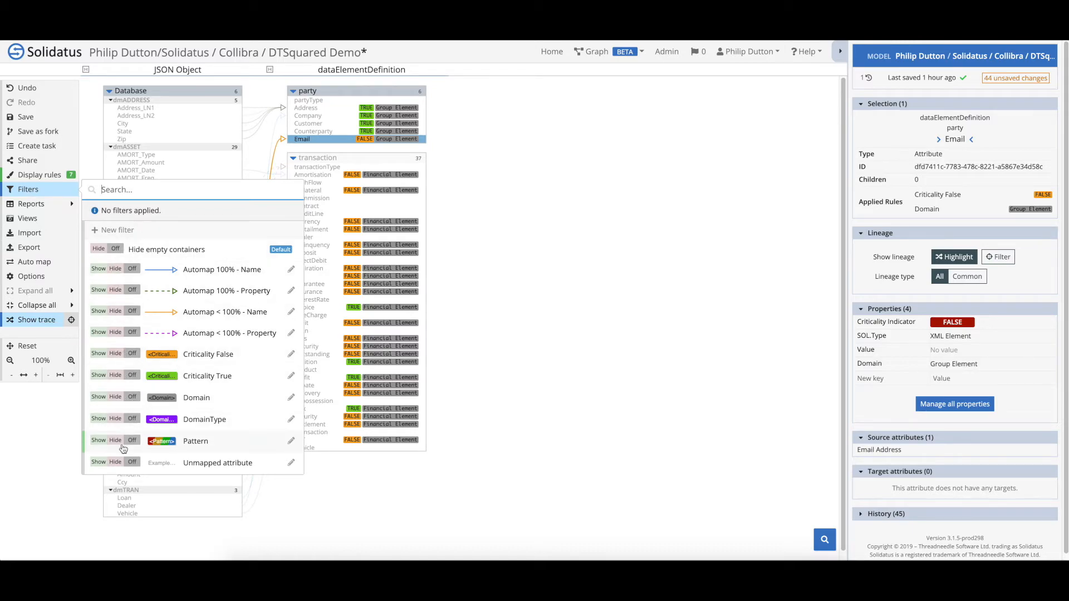
{"action": "left_click", "coordinate": [98, 462]}
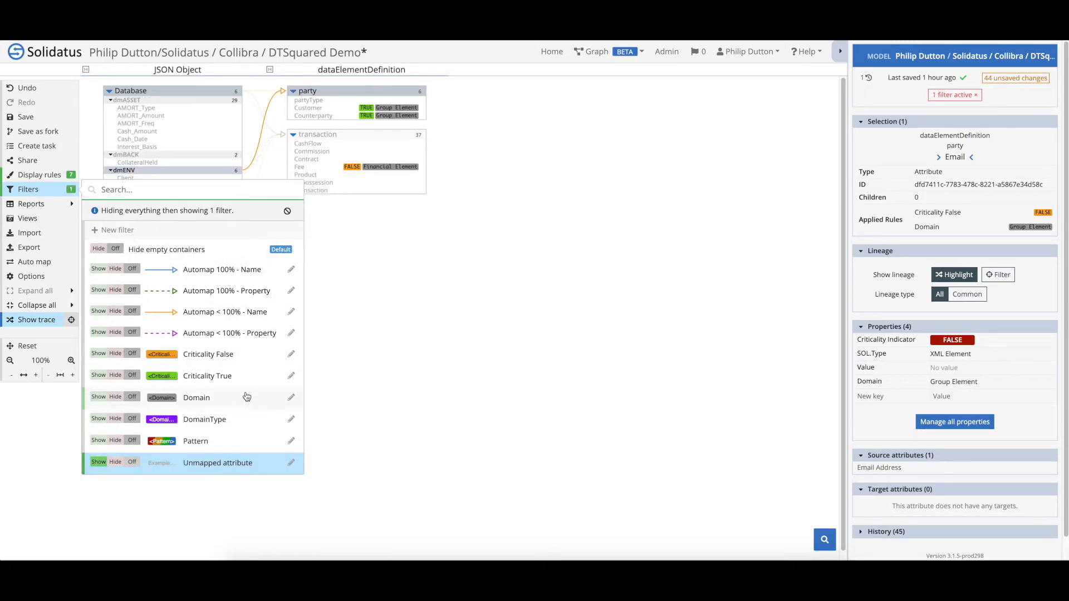
{"action": "left_click", "coordinate": [349, 278]}
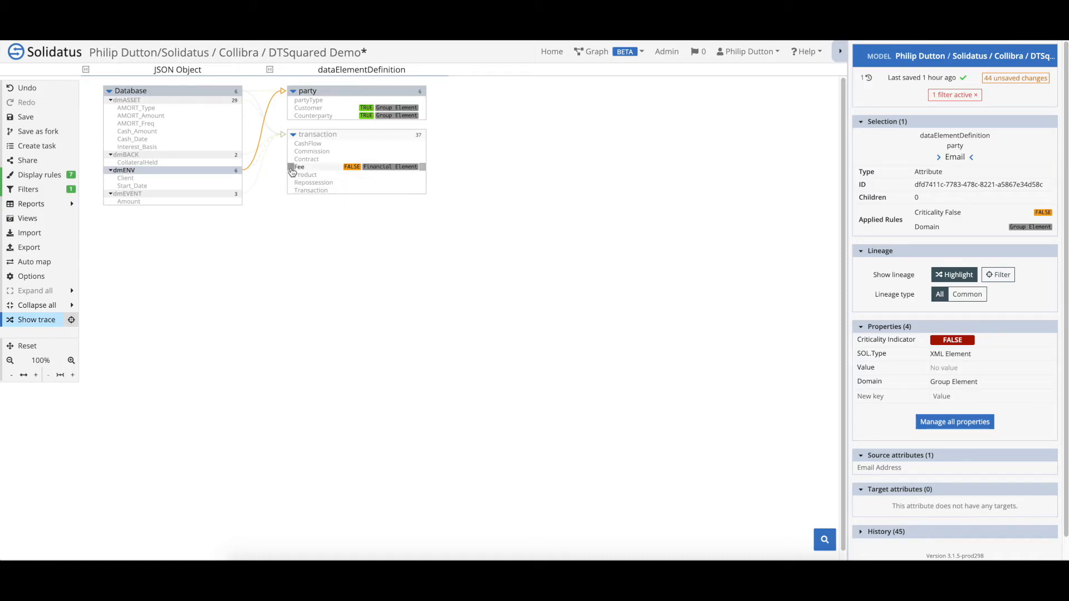
{"action": "left_click", "coordinate": [239, 203]}
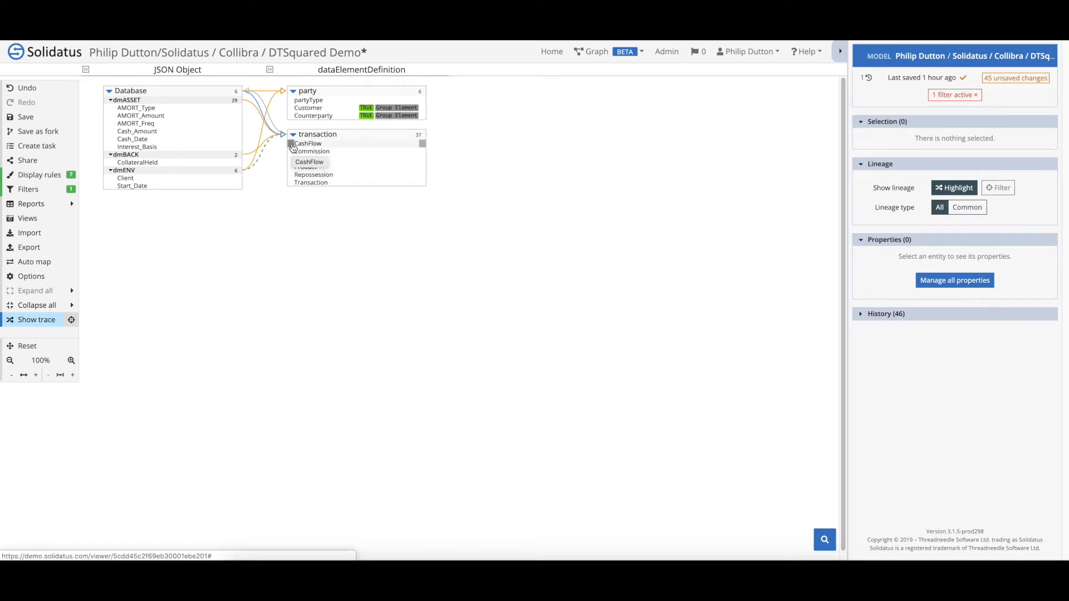
{"action": "left_click_drag", "start_coordinate": [291, 145], "coordinate": [239, 140]}
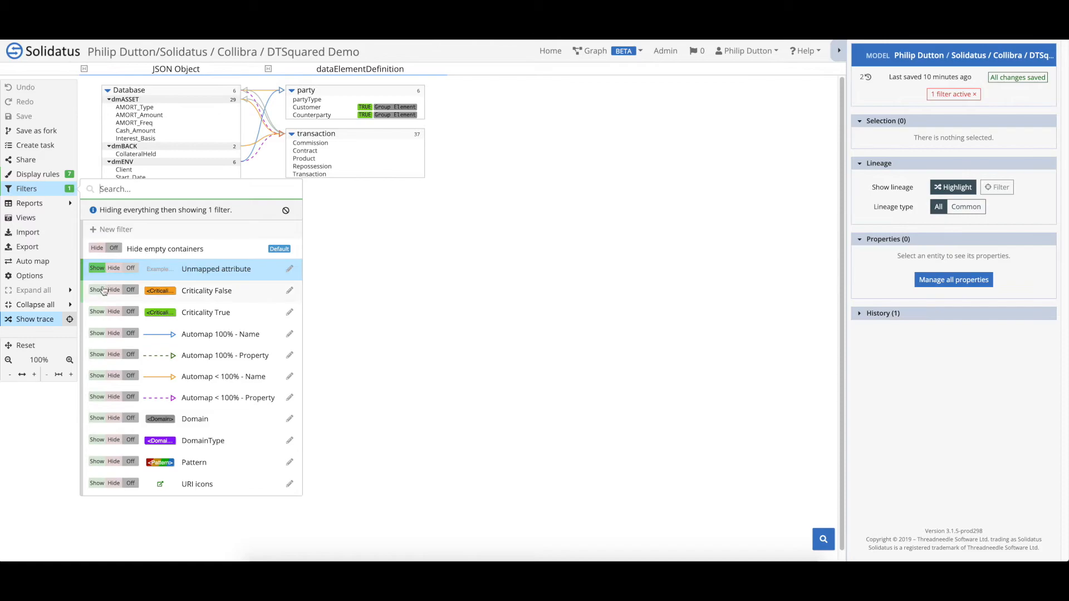
Set the Criticality False and Criticality True filters to Show and turn the Unmapped attribute filter off
{"action": "left_click", "coordinate": [97, 290]}
{"action": "left_click", "coordinate": [97, 311]}
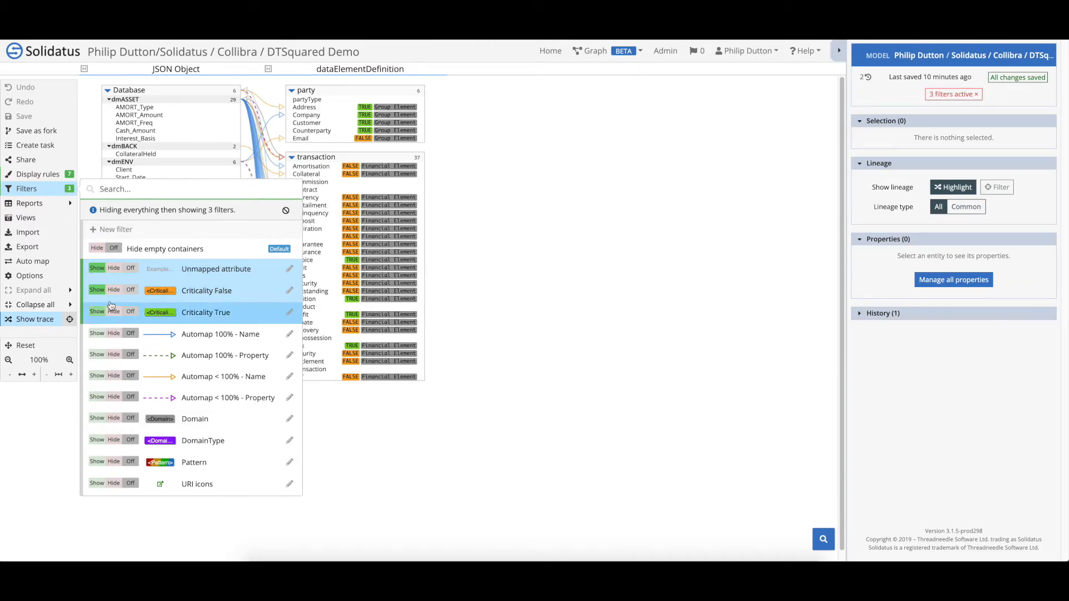
{"action": "left_click", "coordinate": [129, 269]}
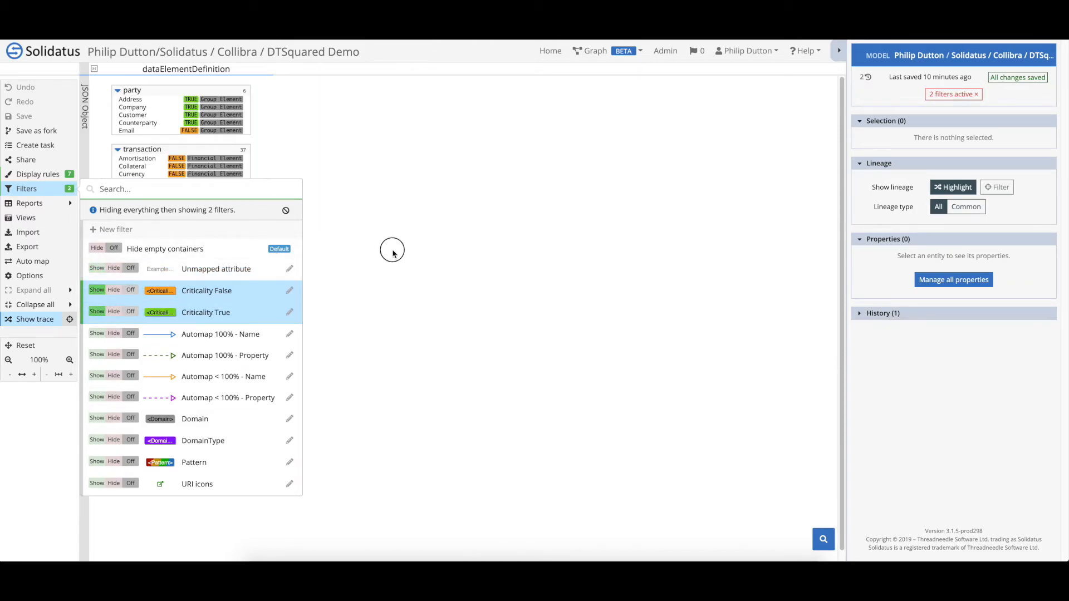
{"action": "left_click", "coordinate": [301, 188]}
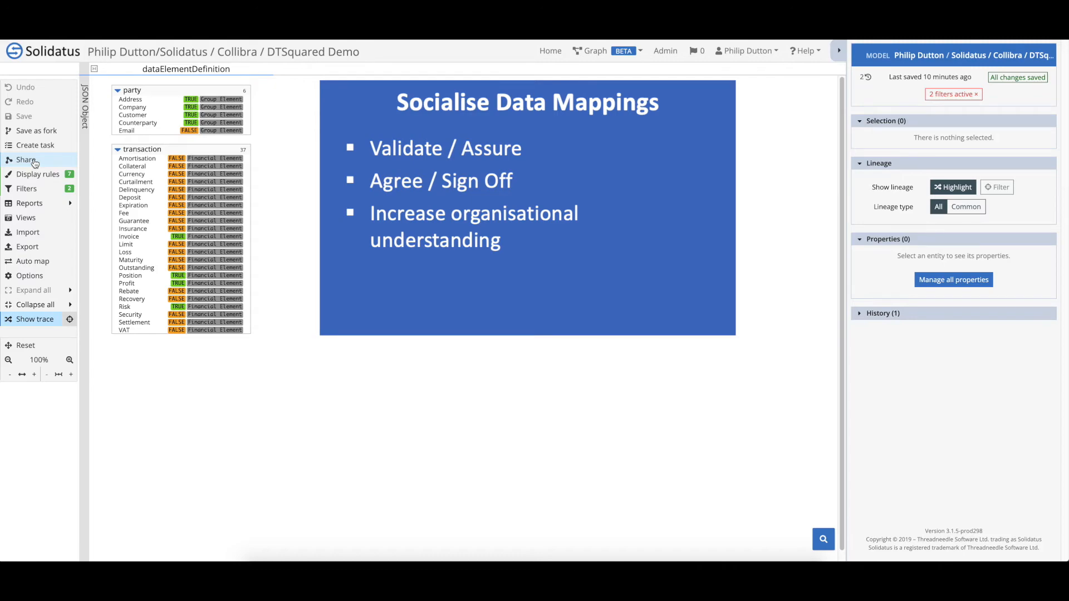
Create a kept-updated read-only share link named 'Critical Elements' and copy the link
{"action": "left_click", "coordinate": [26, 160]}
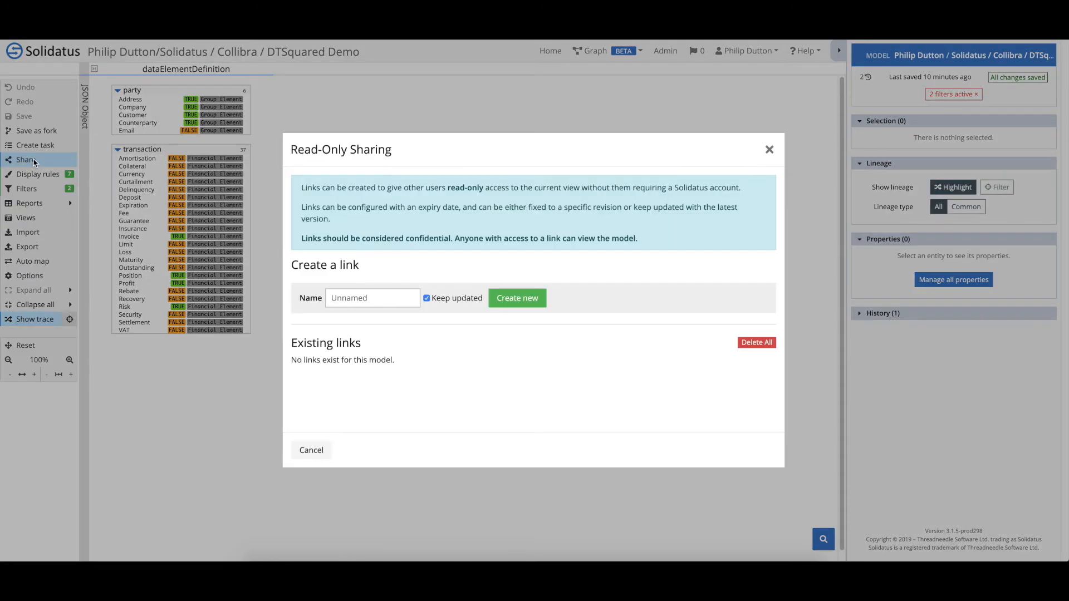
{"action": "left_click", "coordinate": [343, 295]}
{"action": "type", "text": "Critical Elements"}
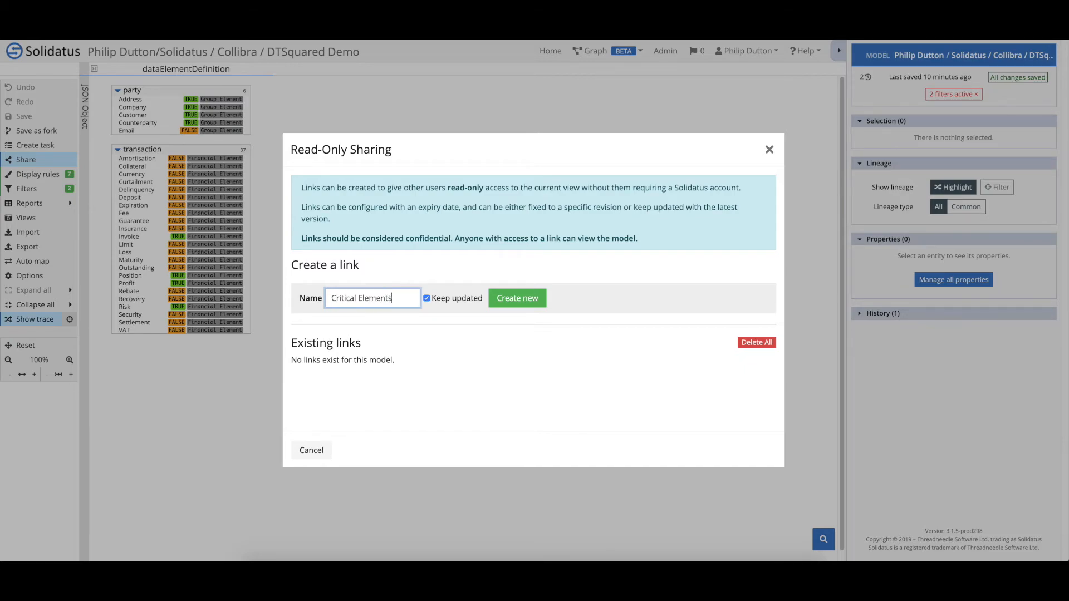
{"action": "left_click", "coordinate": [517, 299]}
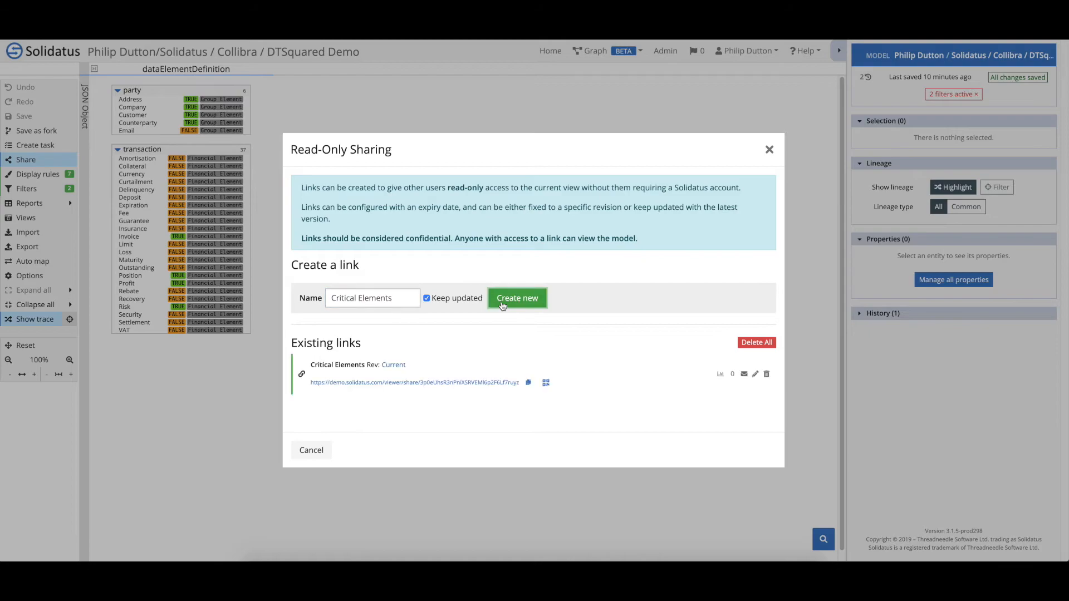
{"action": "left_click", "coordinate": [527, 383]}
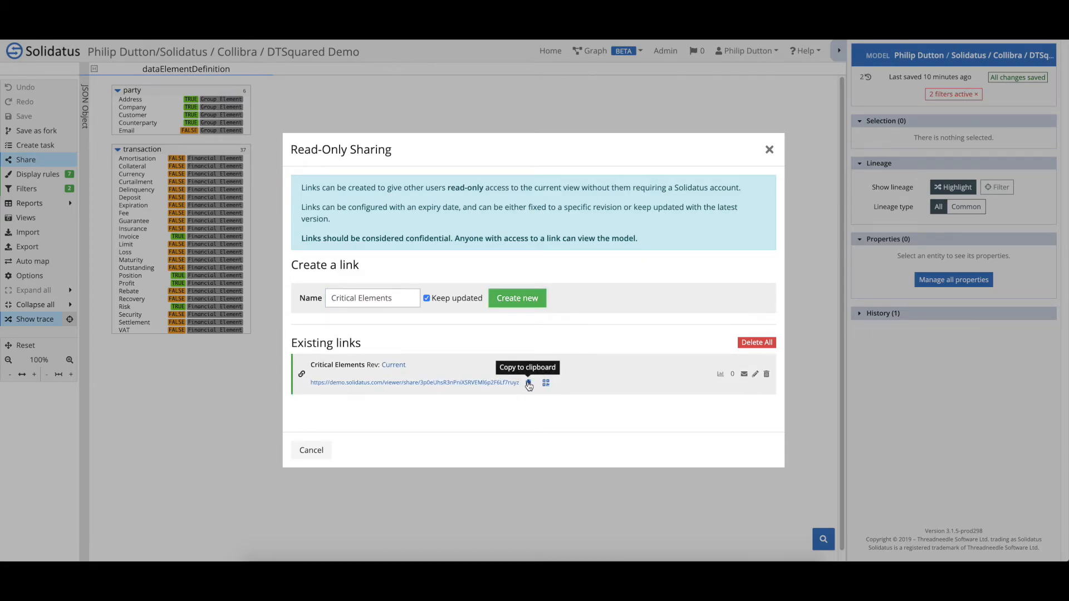
{"action": "left_click", "coordinate": [769, 150]}
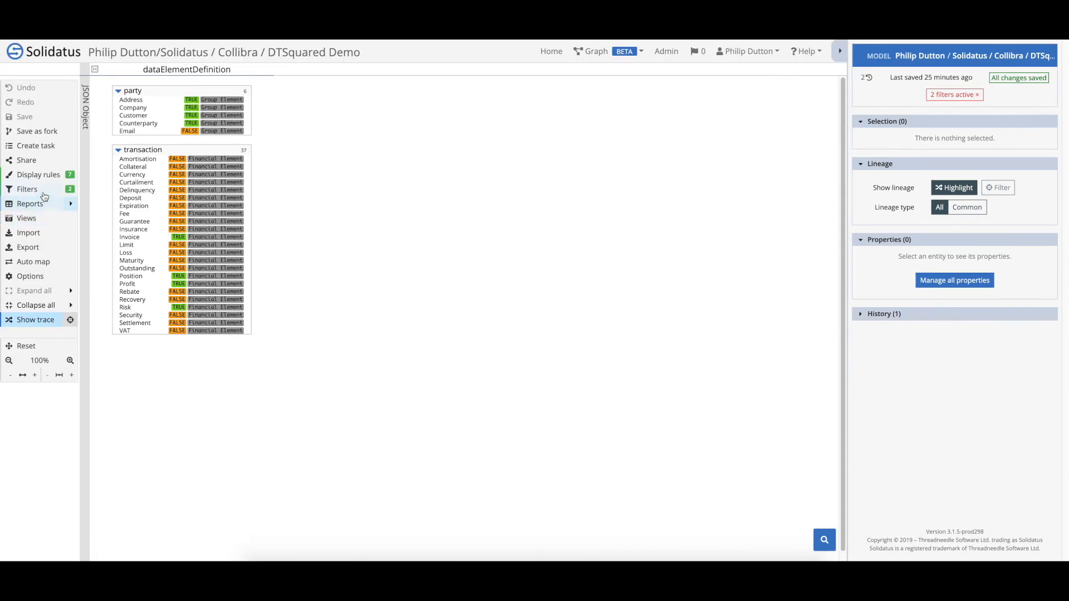
Turn off both the Criticality False and Criticality True filters
{"action": "left_click", "coordinate": [31, 190]}
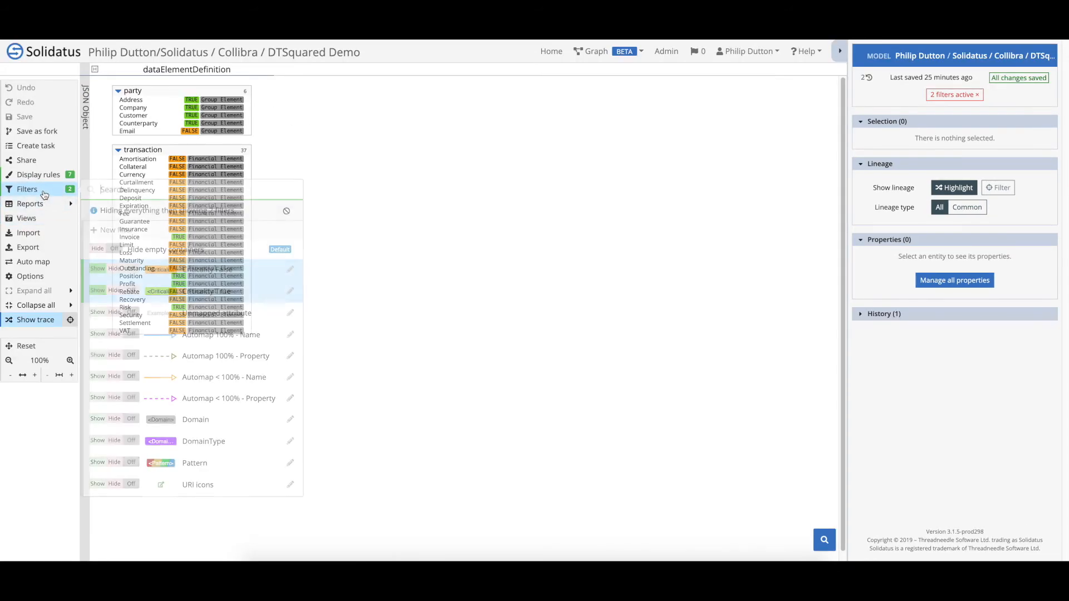
{"action": "left_click", "coordinate": [132, 268]}
{"action": "left_click", "coordinate": [132, 290]}
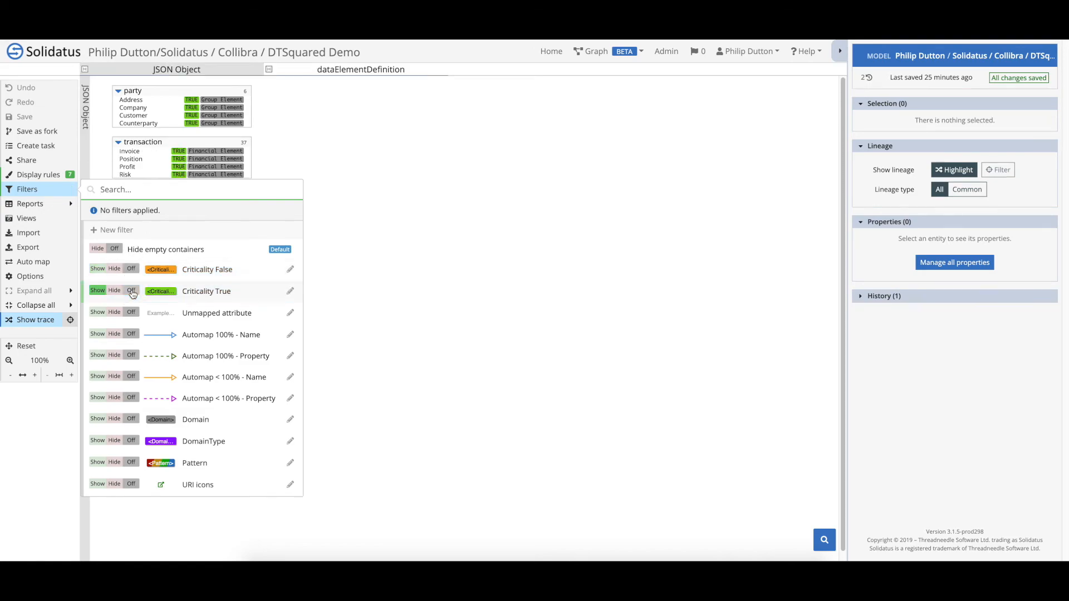
{"action": "left_click", "coordinate": [510, 263]}
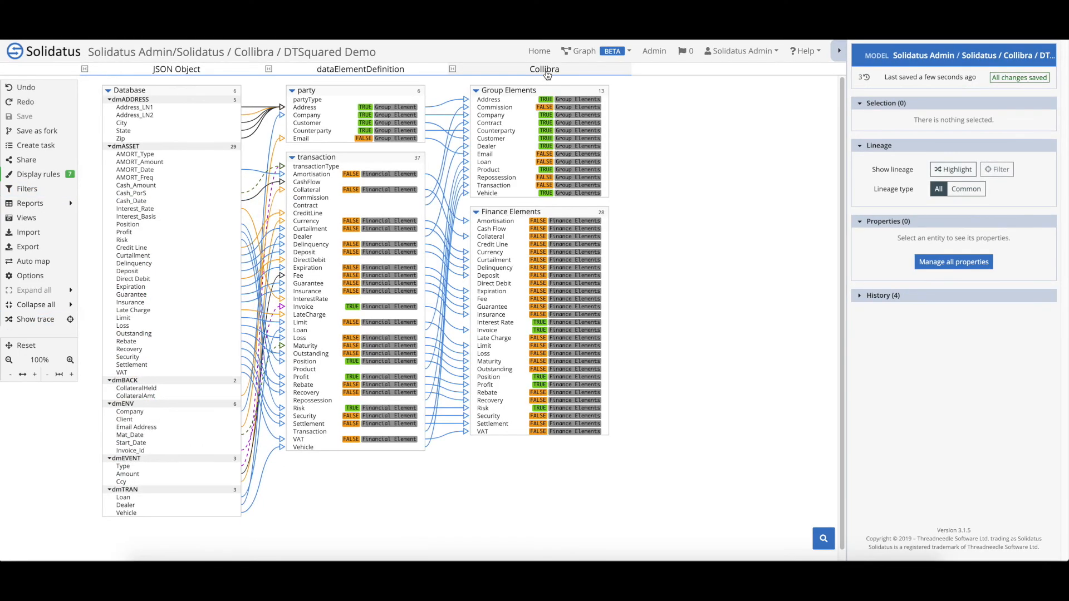
Export the selected Collibra layer as Collibra JSON, sending it through the Collibra API
{"action": "left_click", "coordinate": [545, 69]}
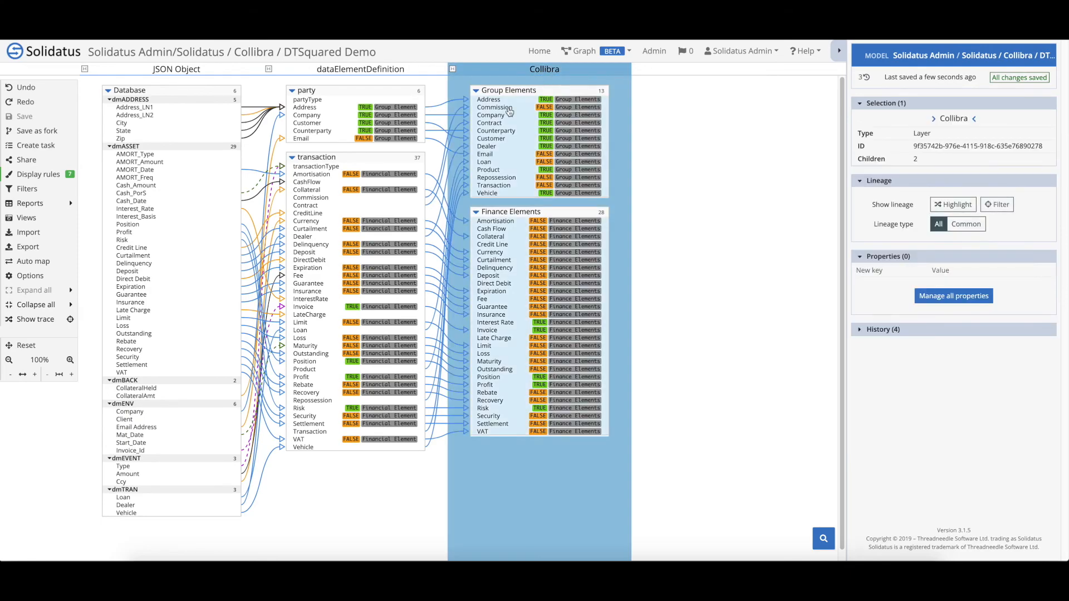
{"action": "left_click", "coordinate": [29, 246]}
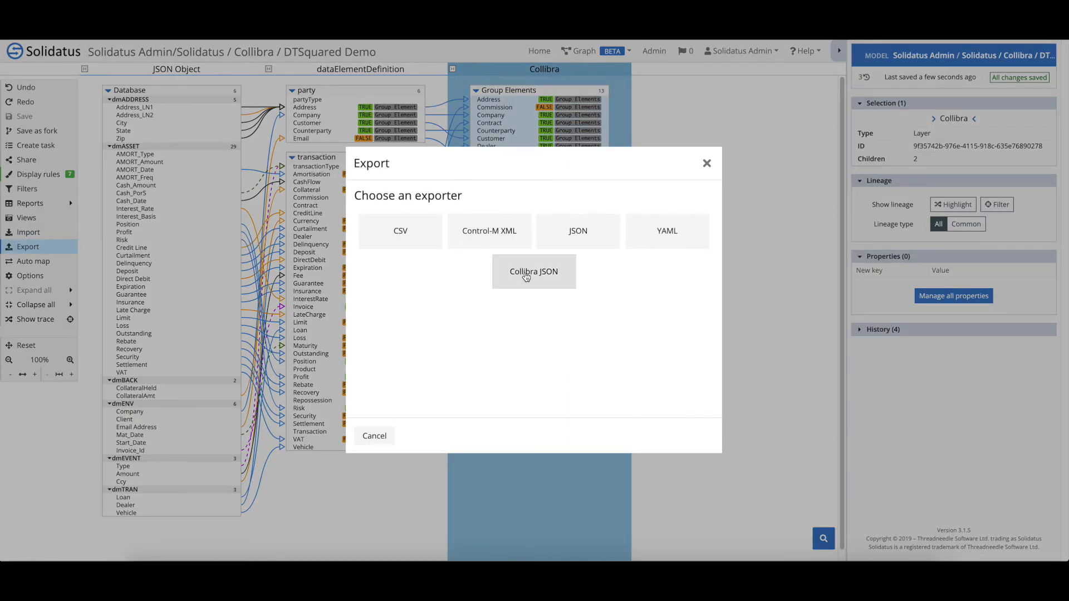
{"action": "left_click", "coordinate": [528, 280]}
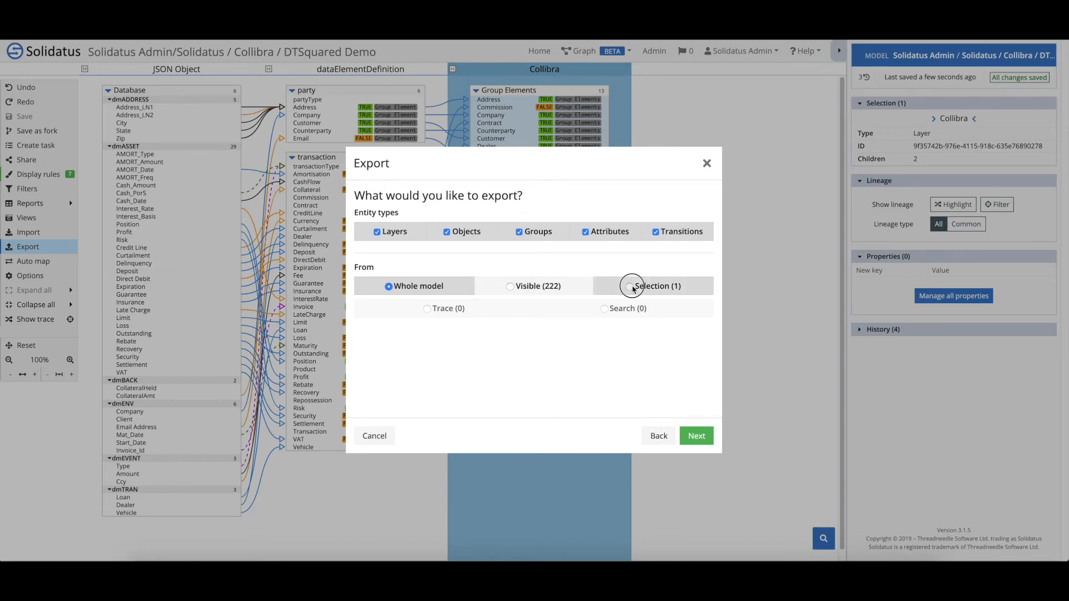
{"action": "left_click", "coordinate": [627, 286]}
{"action": "left_click", "coordinate": [697, 436]}
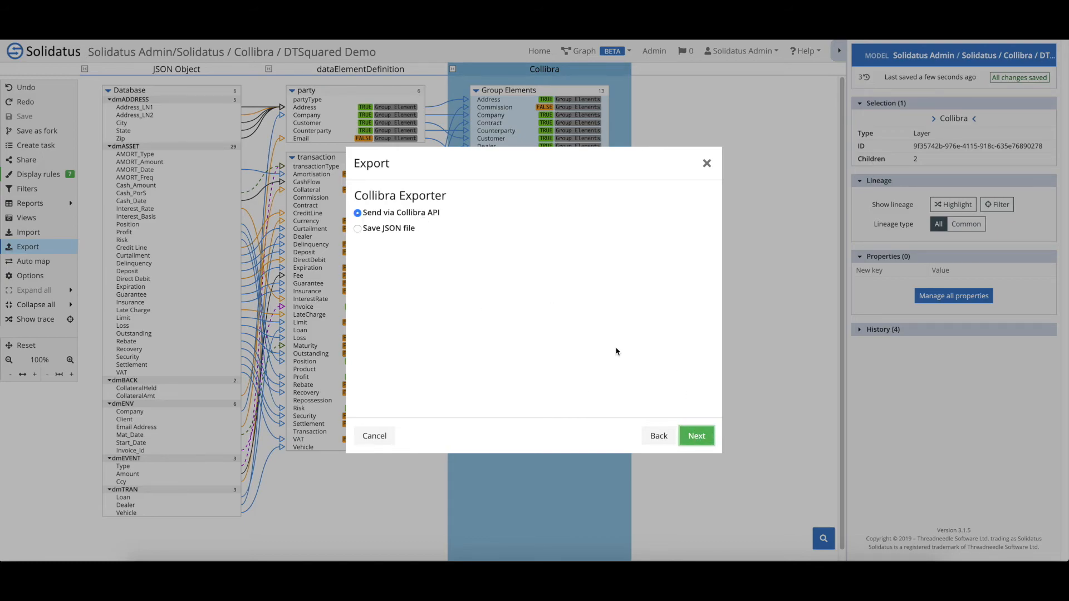
{"action": "left_click", "coordinate": [695, 438]}
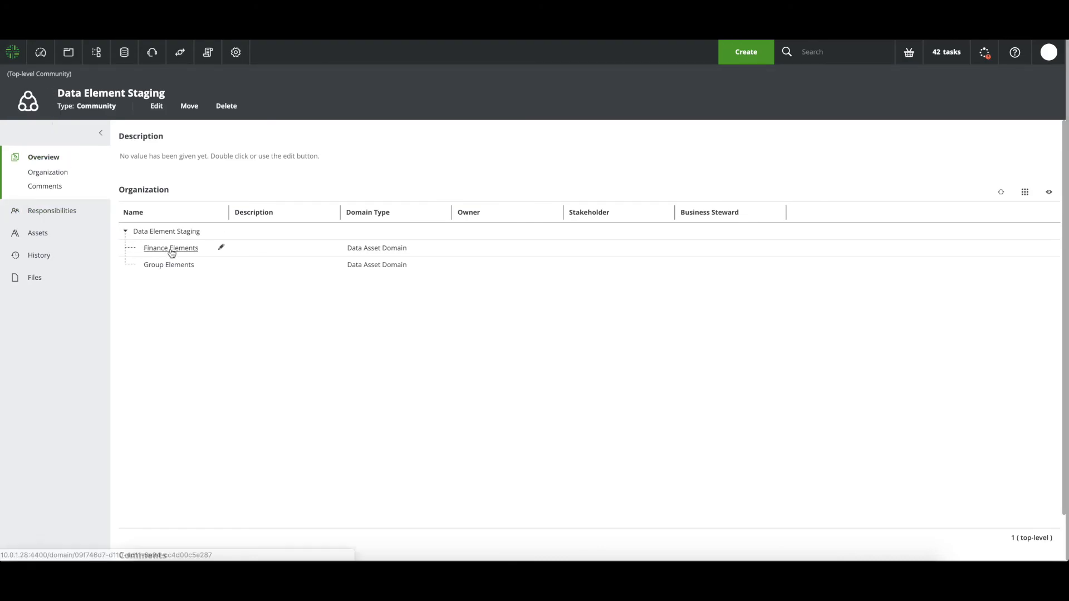
Open the Group Elements domain from the Data Element Staging community page
{"action": "left_click", "coordinate": [169, 267]}
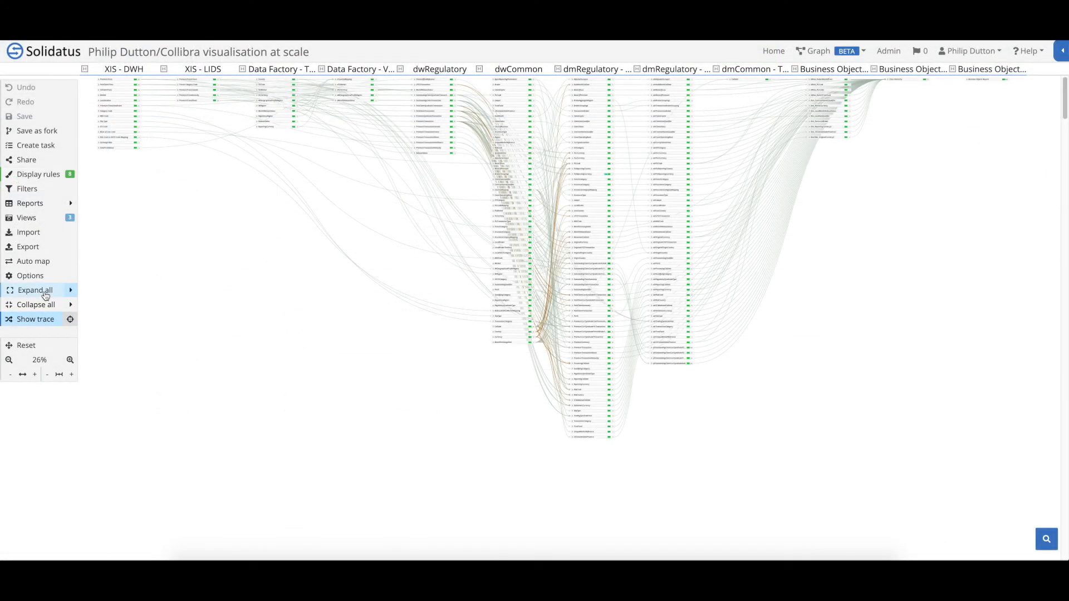
Expand all nodes, select two XIS-DWH nodes plus dmRegulatory and dmCommon nodes, and show their trace
{"action": "left_click", "coordinate": [47, 295]}
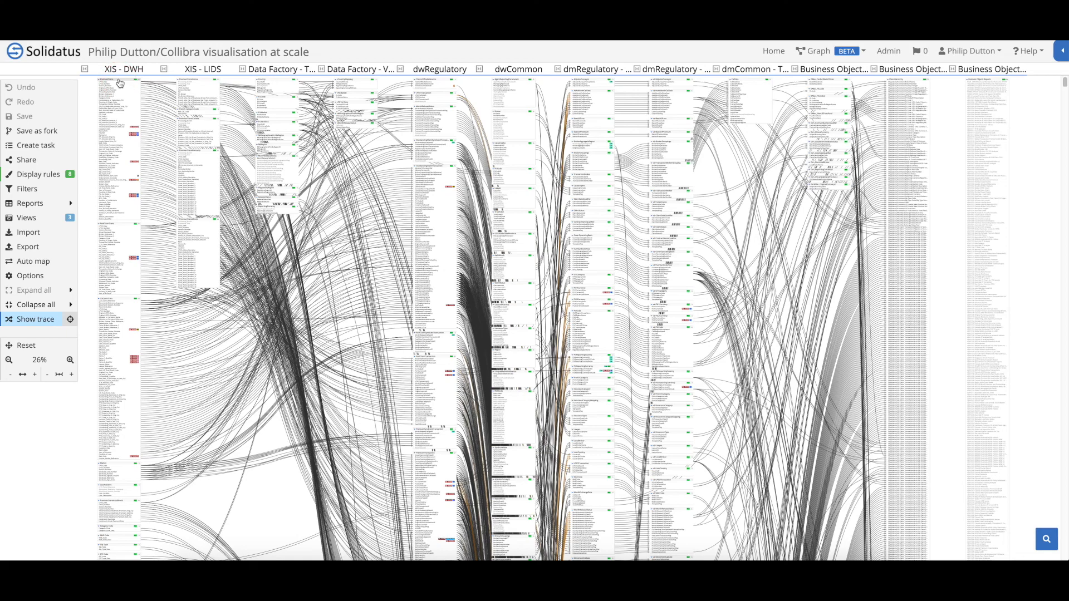
{"action": "left_click", "coordinate": [120, 84]}
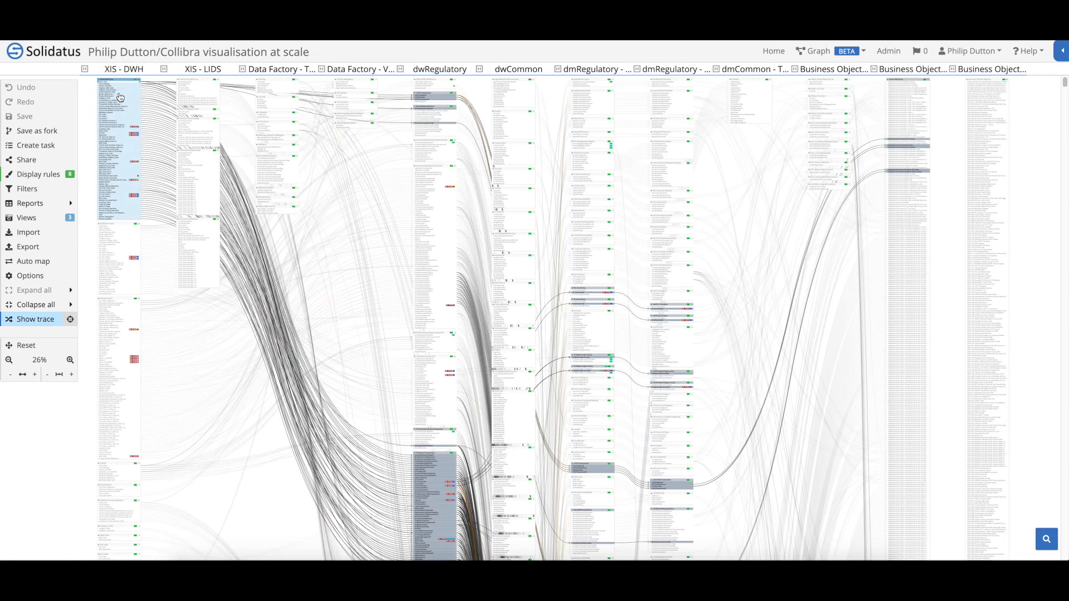
{"action": "left_click", "coordinate": [113, 301]}
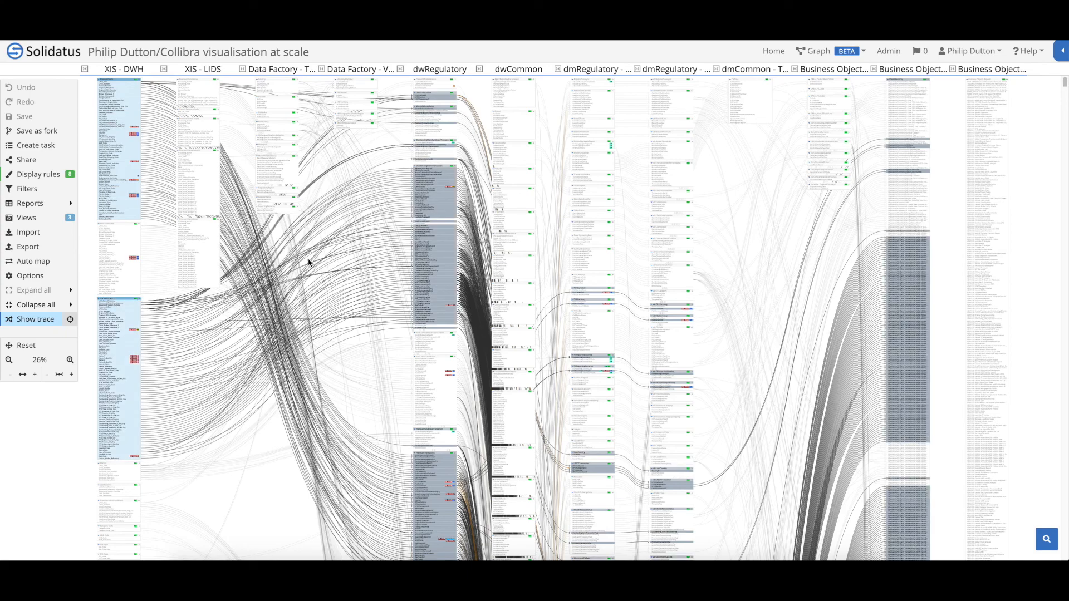
{"action": "left_click", "coordinate": [580, 156]}
{"action": "left_click", "coordinate": [751, 83]}
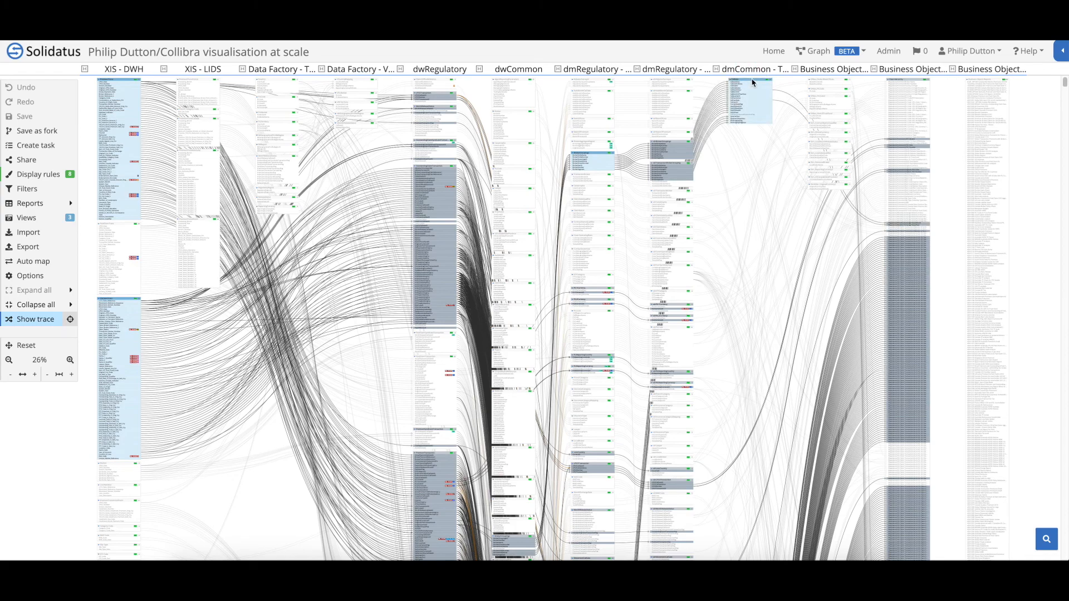
{"action": "left_click", "coordinate": [70, 320]}
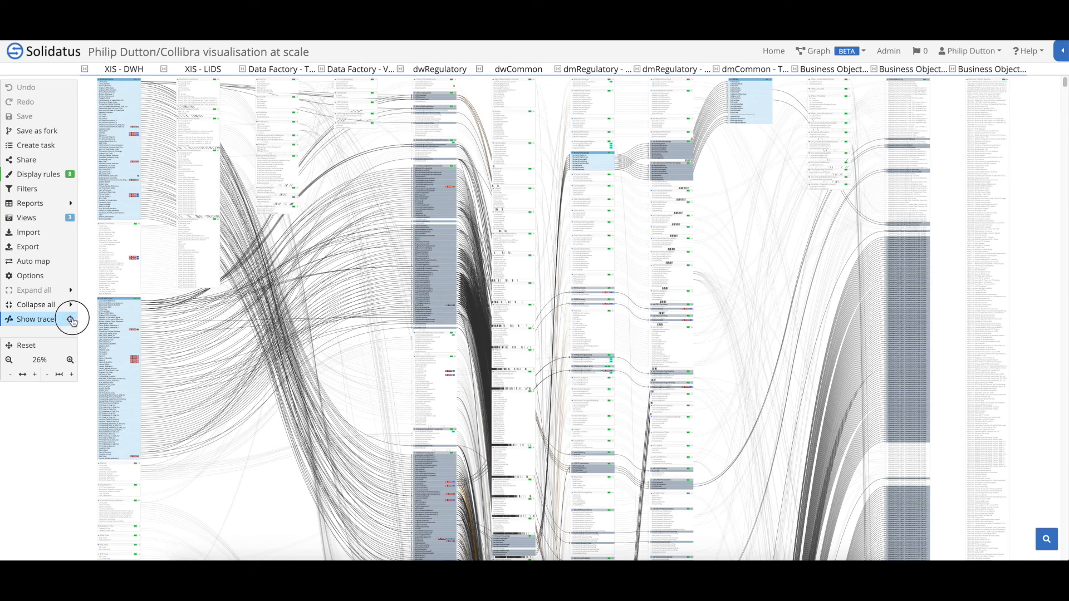